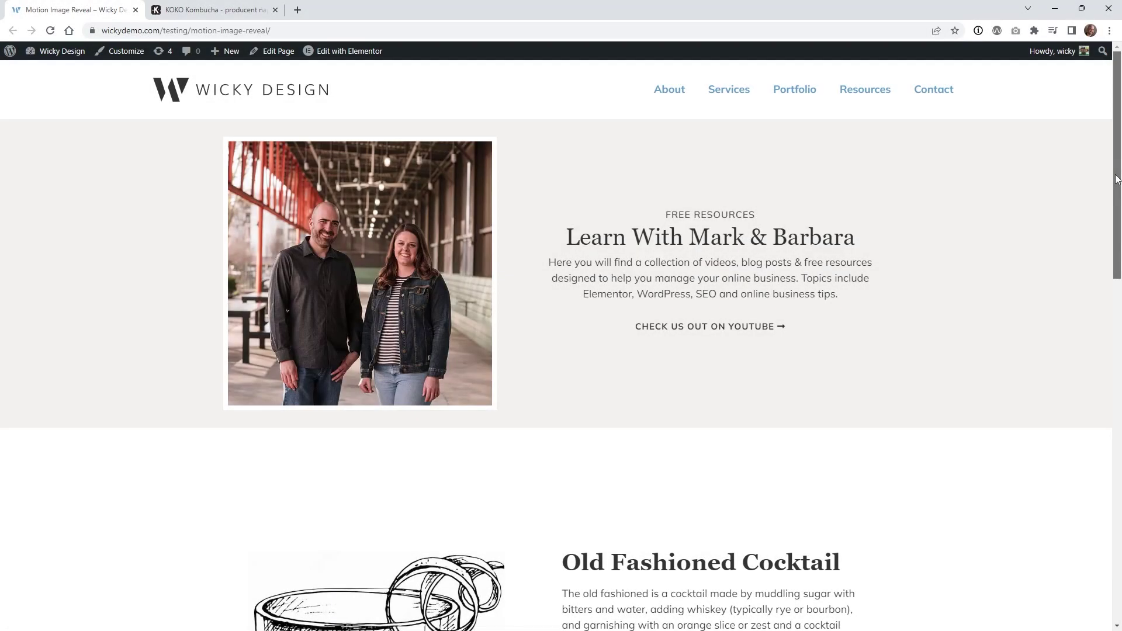
Switch to the KOKO Kombucha site and scroll to its 'JAK POWSTAJE NASZA KOMBUCHA?' bottle section
left_click_drag(1115, 179, 1119, 328)
key("ctrl+Tab")
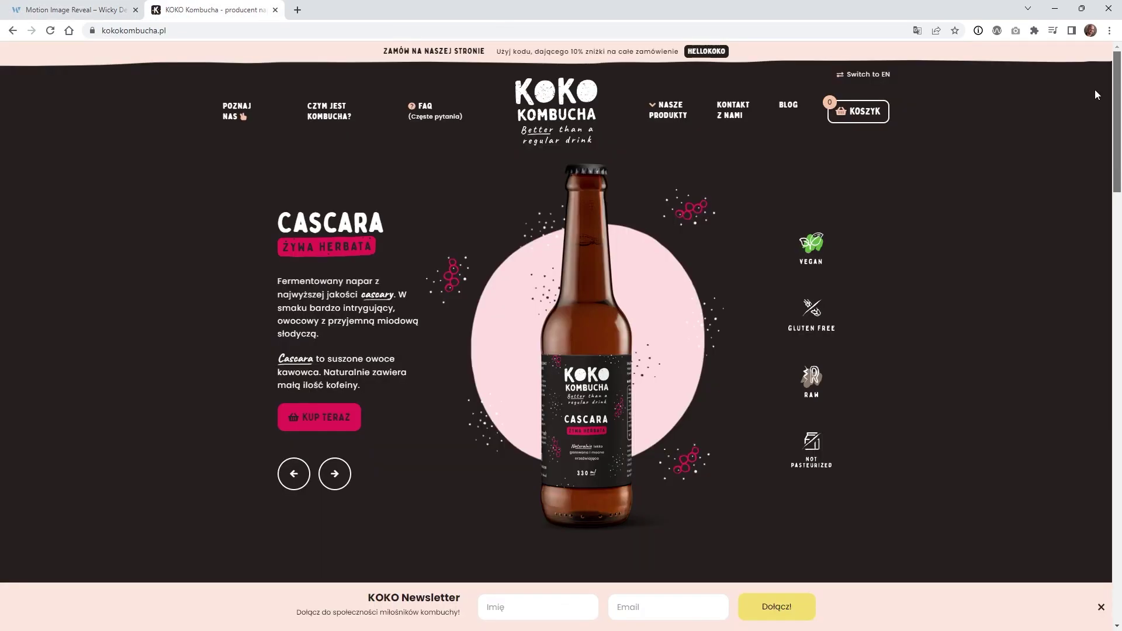
scroll(1098, 125, "down", 3)
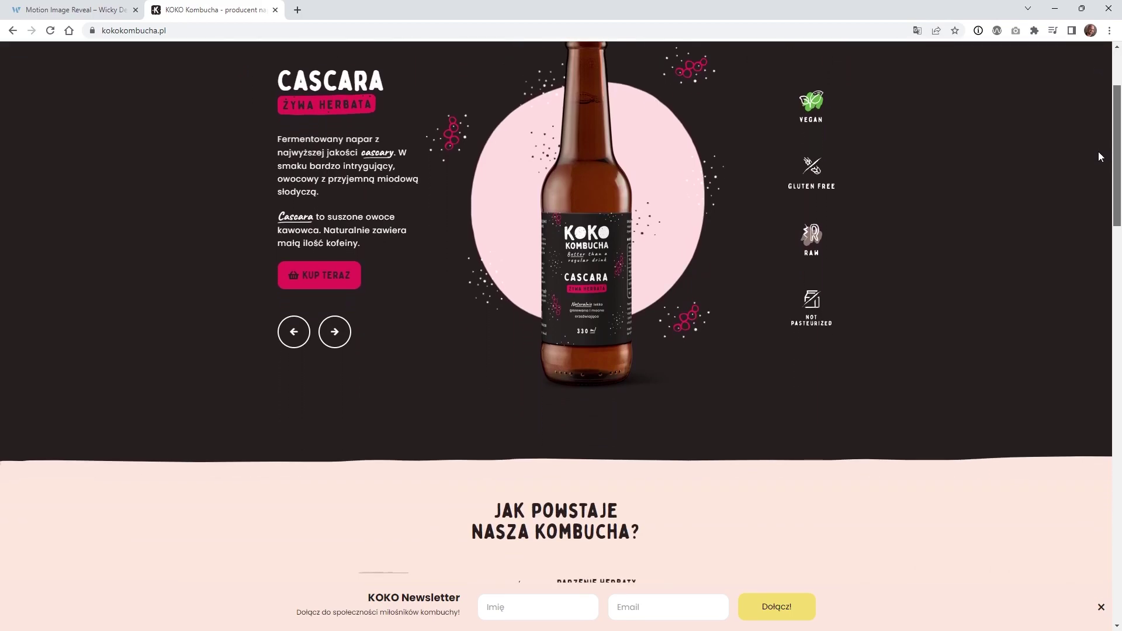
scroll(1100, 157, "down", 5)
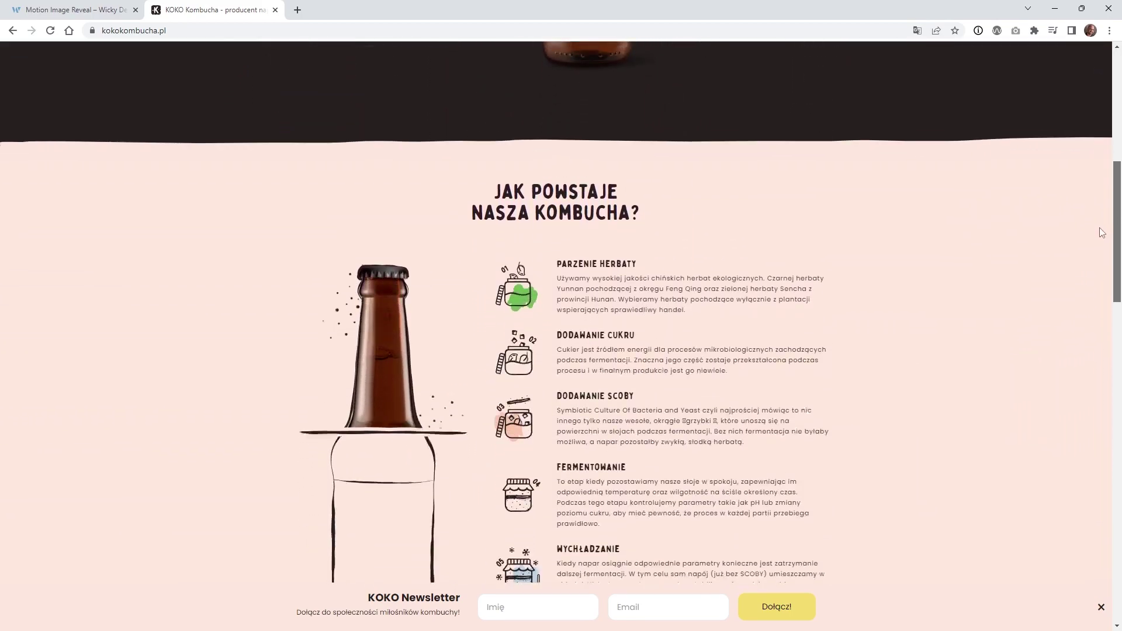
scroll(417, 421, "down", 2)
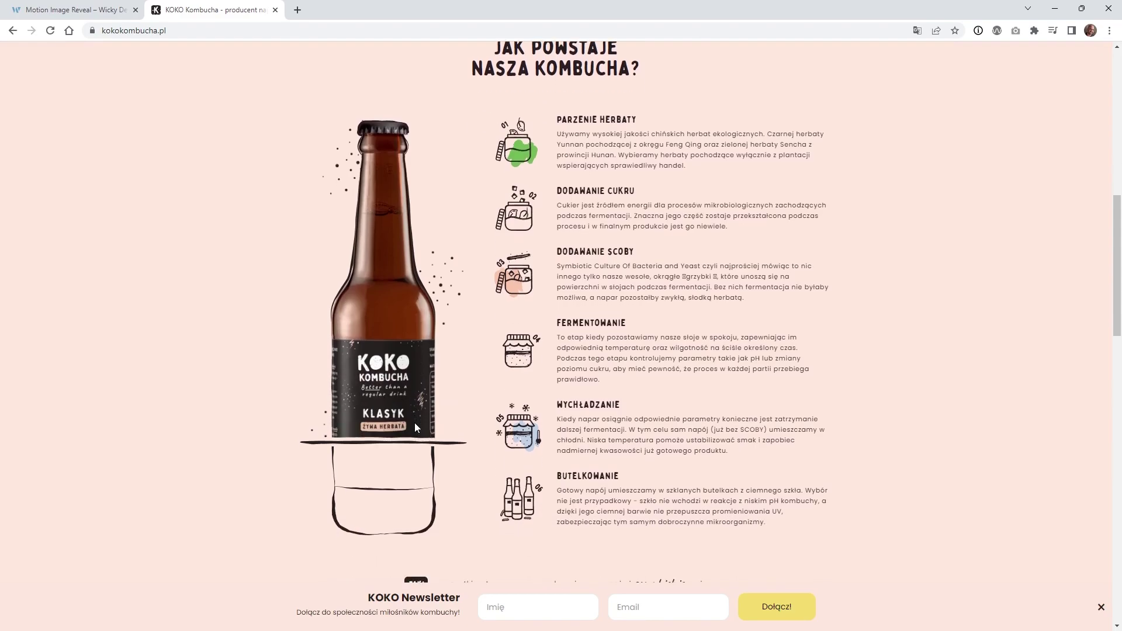
scroll(414, 422, "down", 3)
scroll(416, 413, "up", 8)
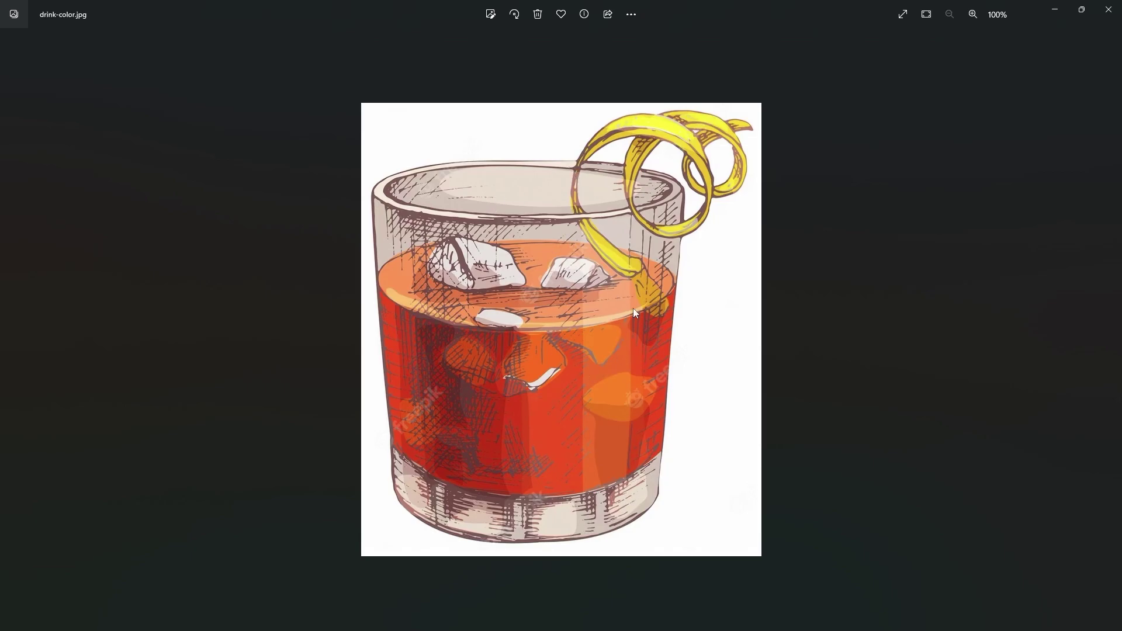
Cycle through drink-color.jpg, drink-outline.jpg and line-overlay.jpg in Photos, ending on the line overlay
key("Right")
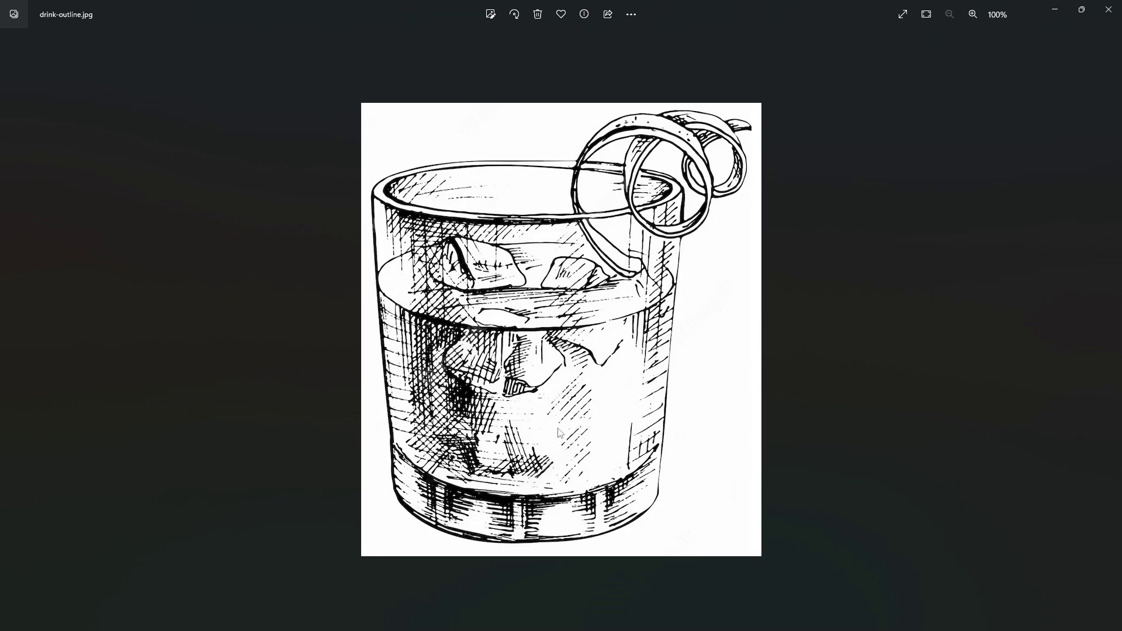
key("Right")
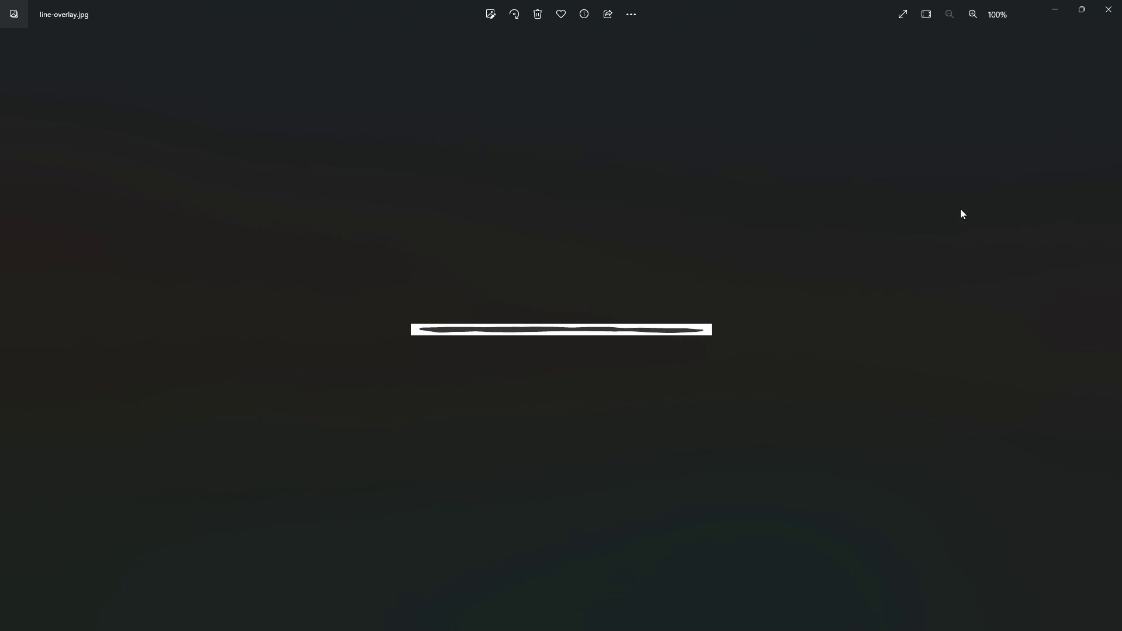
key("Left")
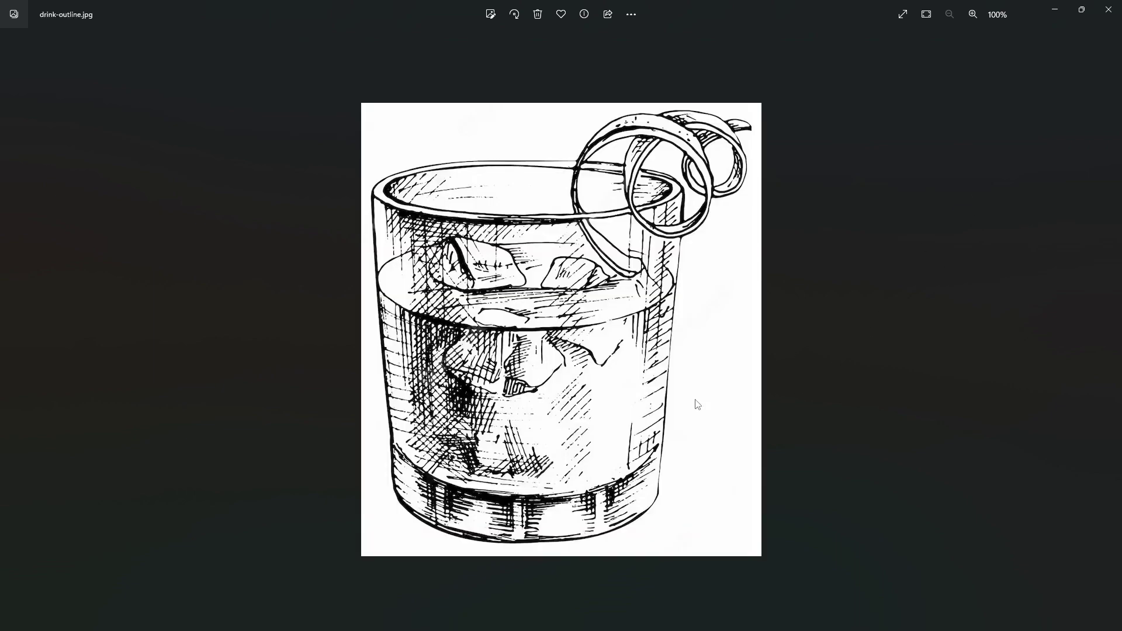
key("Left")
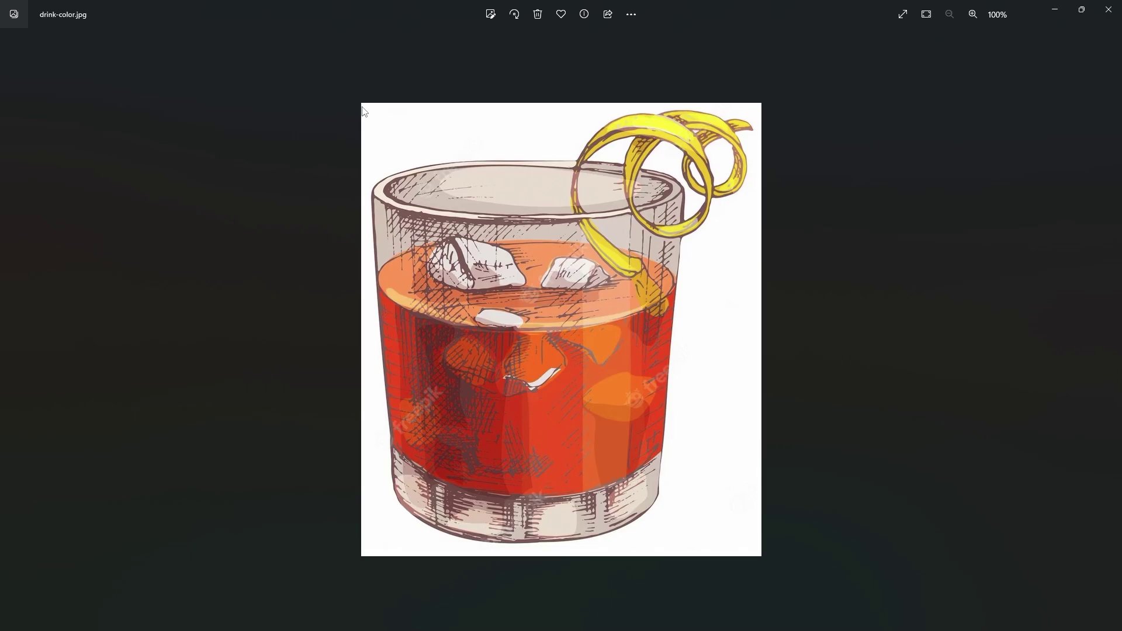
key("Right")
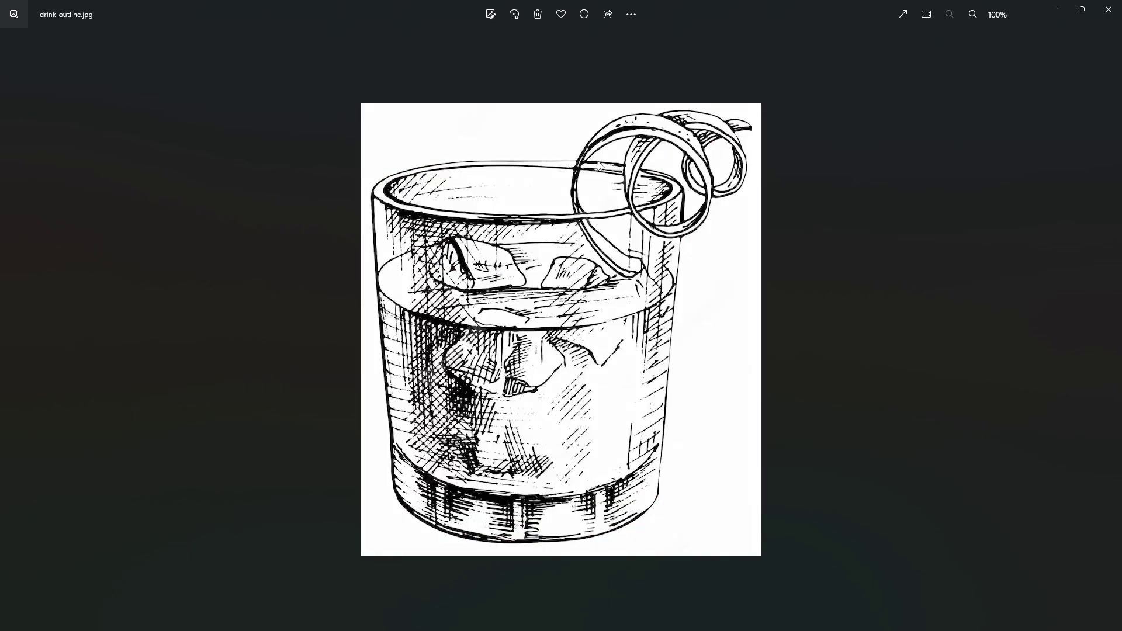
key("Right")
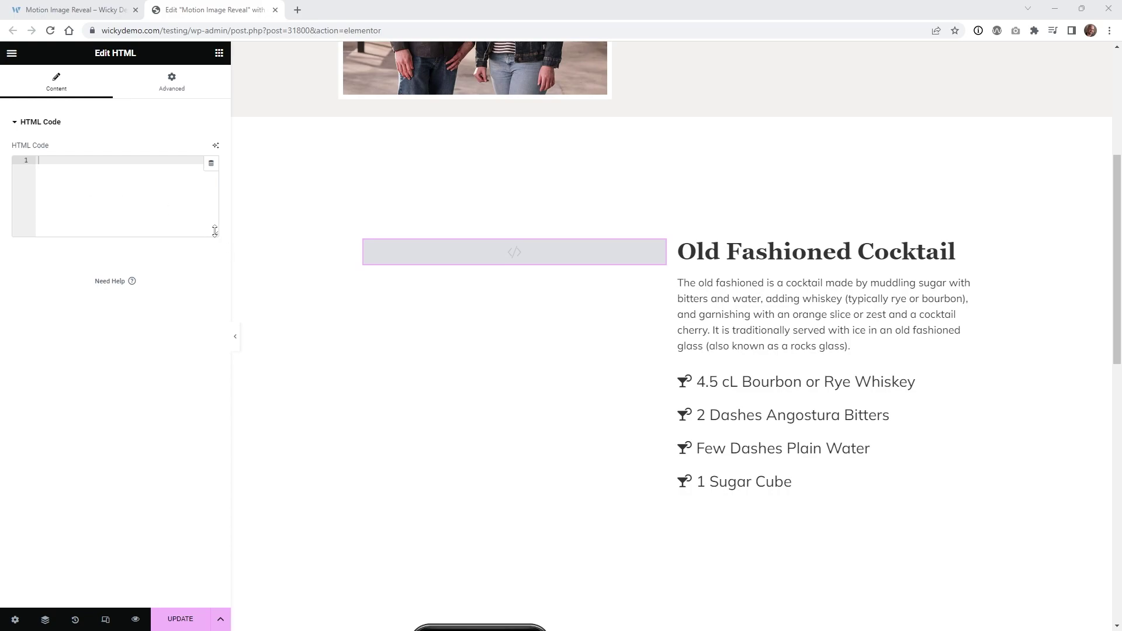
Drag the empty HTML Code editor's resize handle downward to enlarge it
left_click_drag(216, 235, 216, 267)
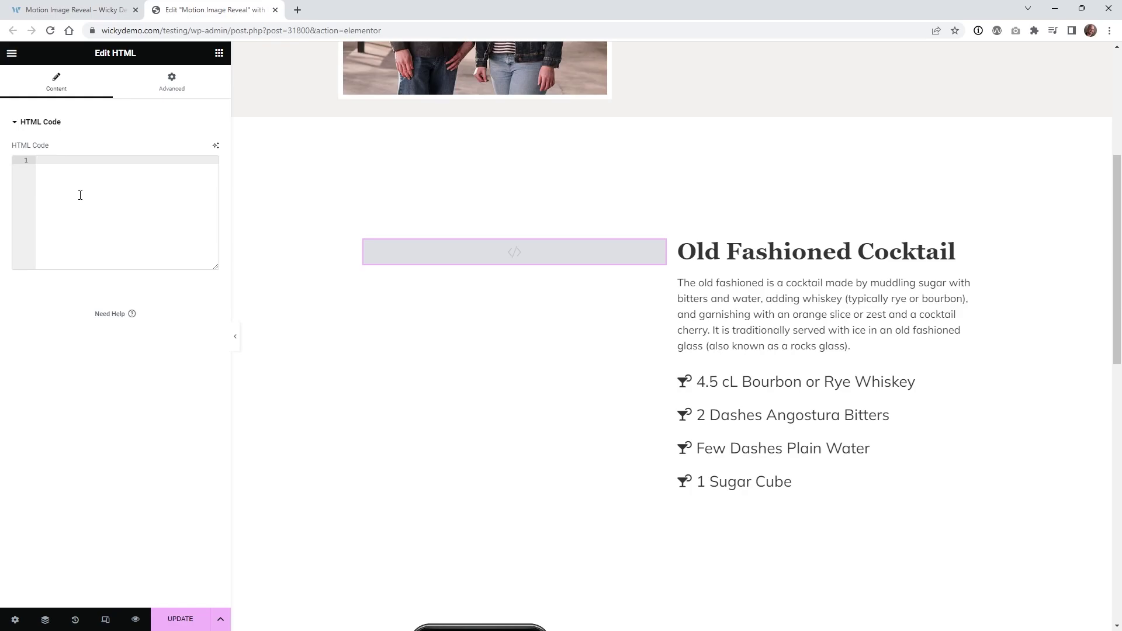
Paste the two image divs into the HTML code and enlarge the editor and panel
type("<div class=\"drink-color\">     <img src=\"https://wickydemo.com/testing/wp-content/uploads/2023/06/line-overlay.jpg\" alt=\"Drink line\" class=\"drink-line\" />     <img src=\"https://wickydemo.com/testing/wp-content/uploads/2023/06/drink-color.jpg\" alt=\"Drink color\" /> </div>  <div class=\"drink-outline\">     <img src=\"https://wickydemo.com/testing/wp-content/uploads/2023/06/drink-outline.jpg\" alt=\"Drink outline\" /> </div>")
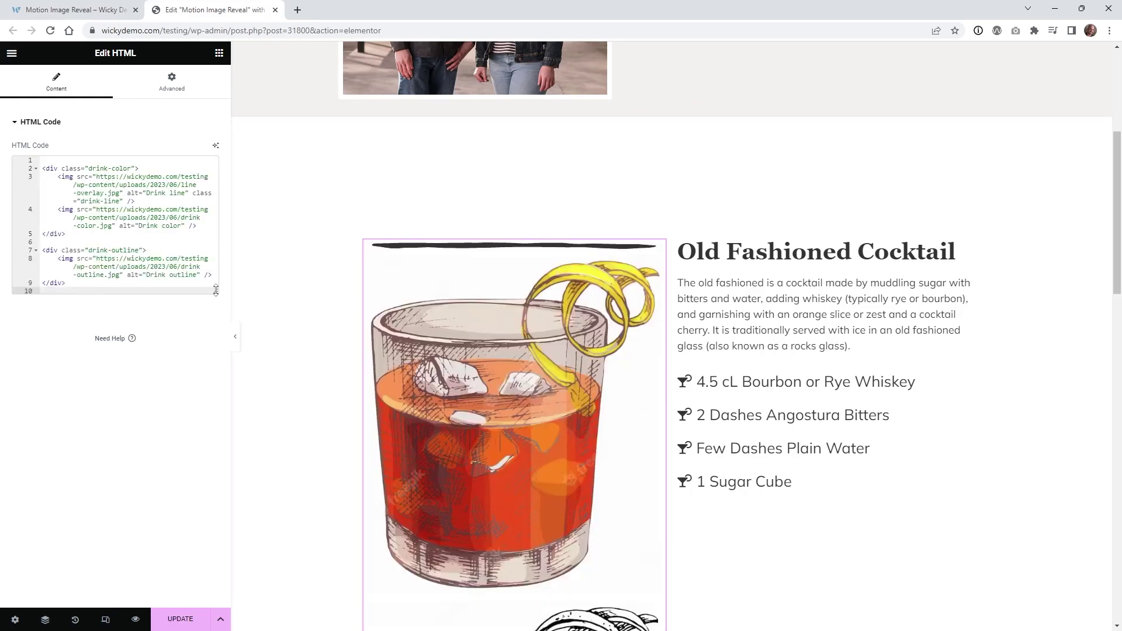
left_click_drag(215, 291, 215, 411)
left_click_drag(233, 292, 397, 292)
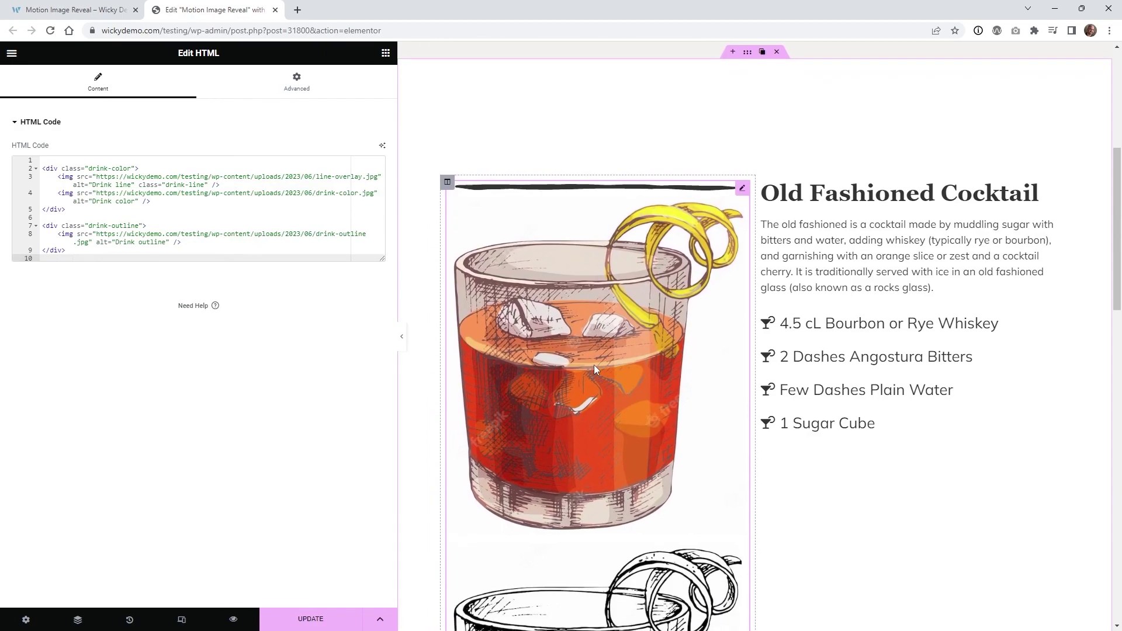
Review the drink-color block (line overlay plus colour image) and the separate drink-outline block
scroll(594, 364, "up", 1)
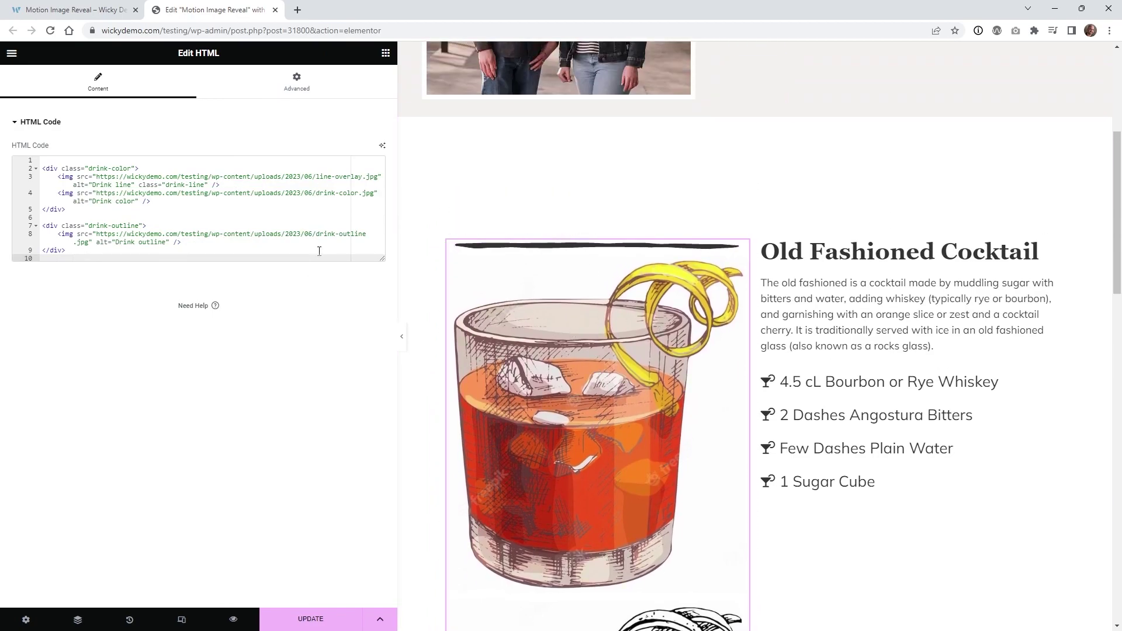
left_click(99, 177)
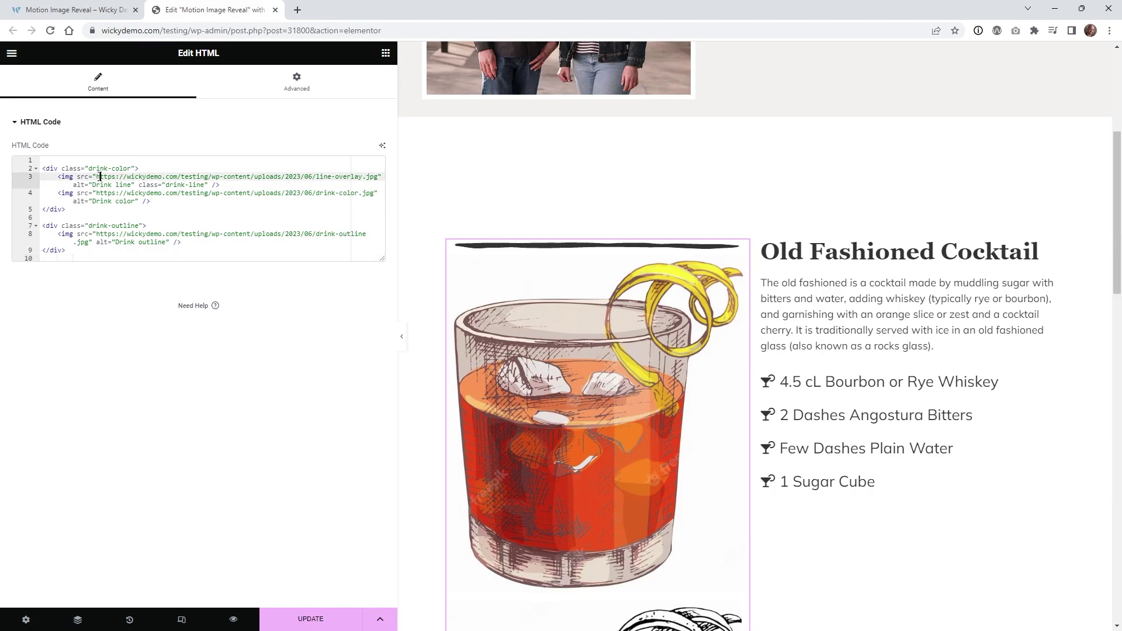
left_click(140, 193)
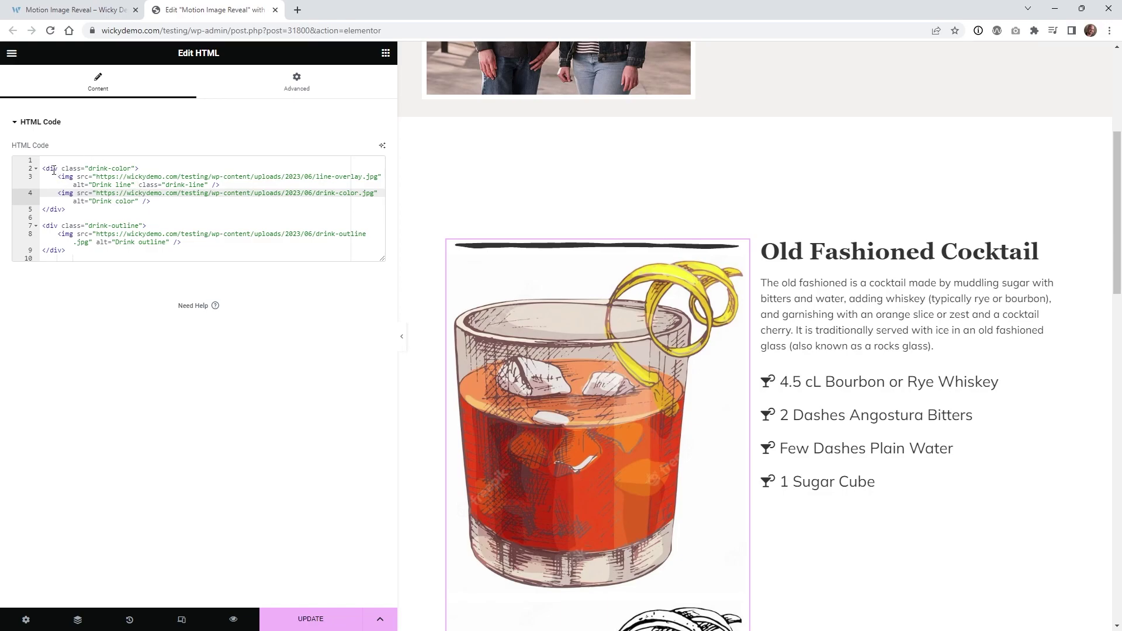
left_click_drag(74, 210, 30, 170)
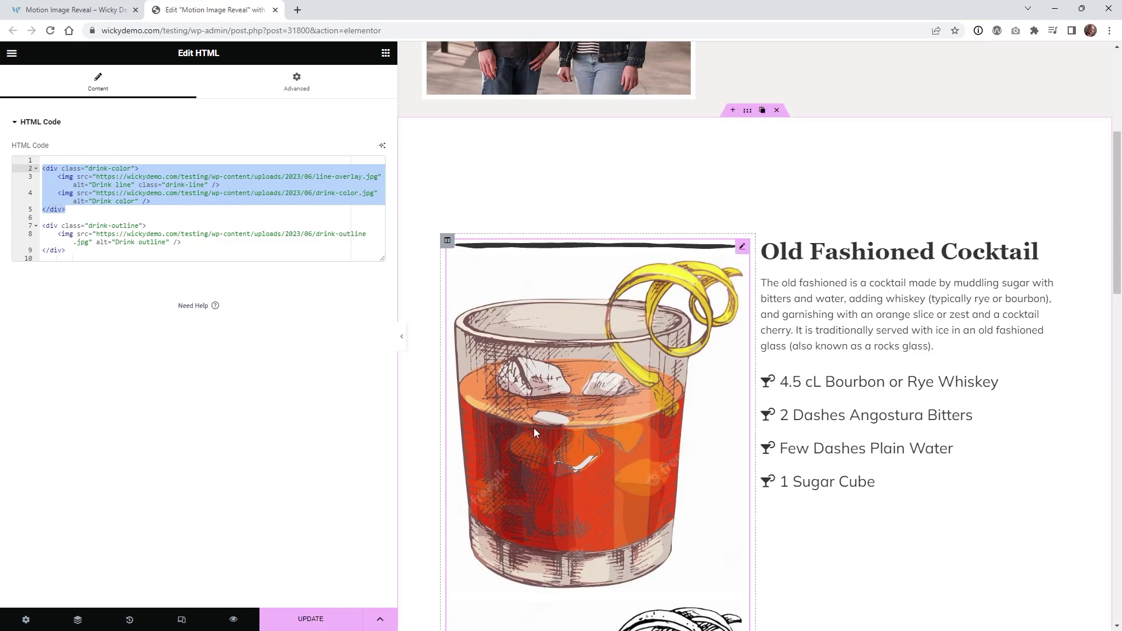
scroll(668, 345, "down", 5)
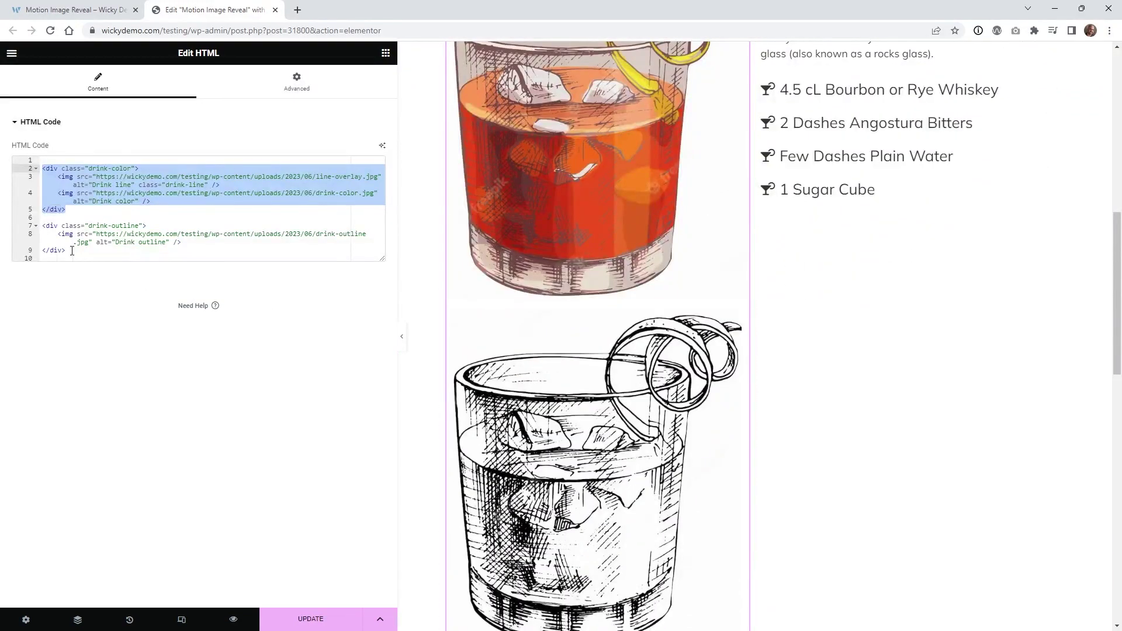
left_click_drag(68, 251, 24, 226)
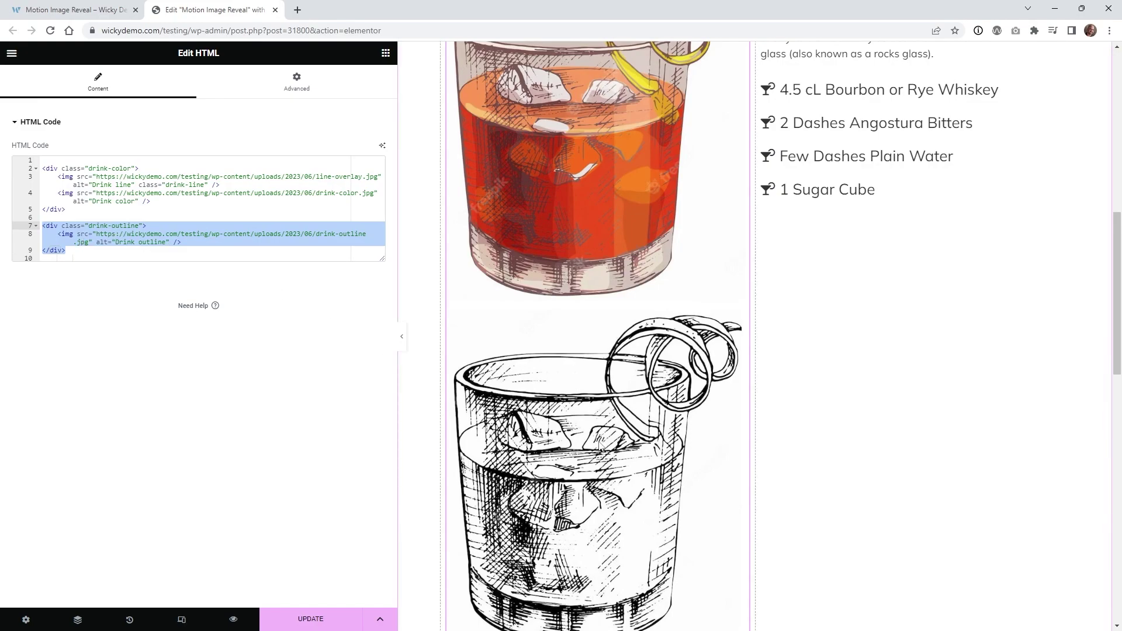
scroll(598, 444, "up", 3)
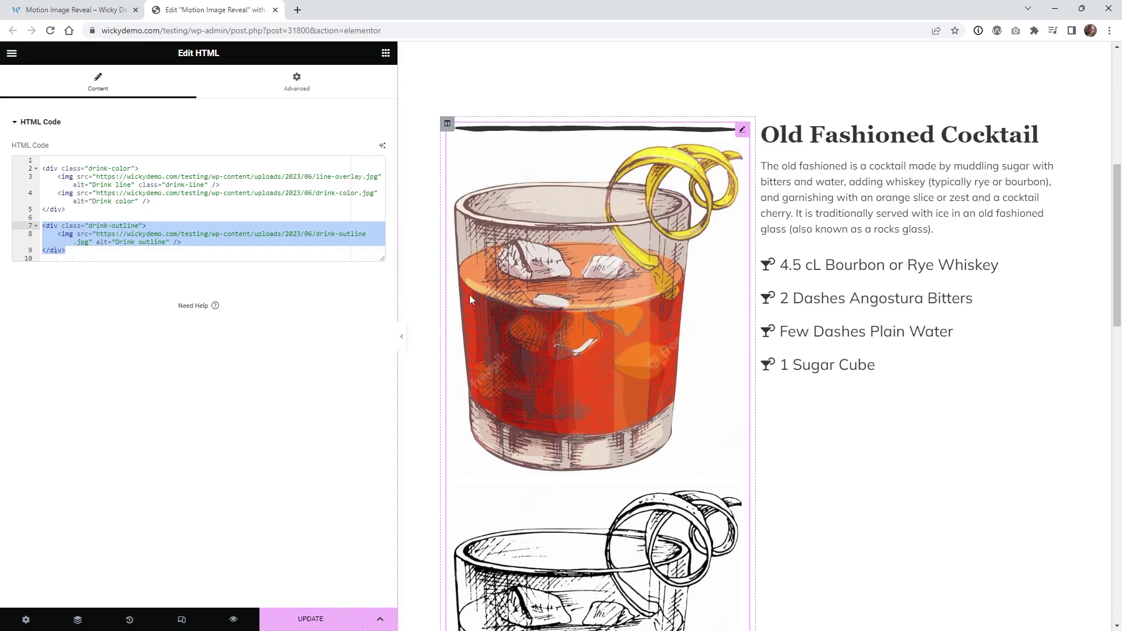
Inspect the line overlay image address and its drink-line class, then return to the code start
left_click(140, 168)
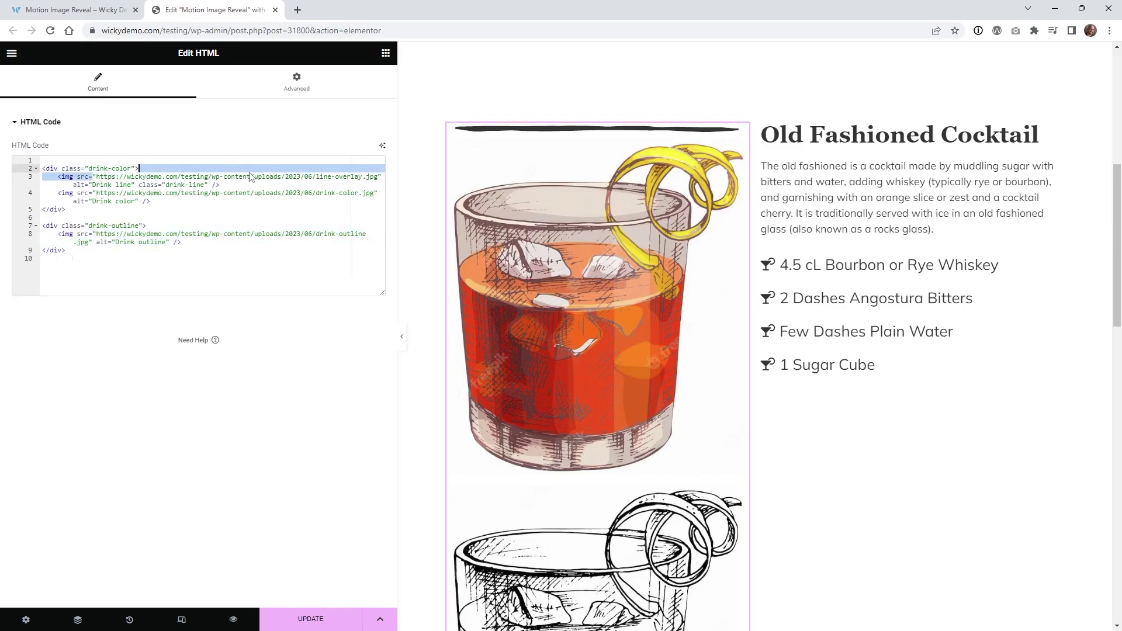
left_click(343, 176)
left_click_drag(379, 180, 219, 185)
left_click(107, 176)
left_click_drag(377, 180, 378, 177)
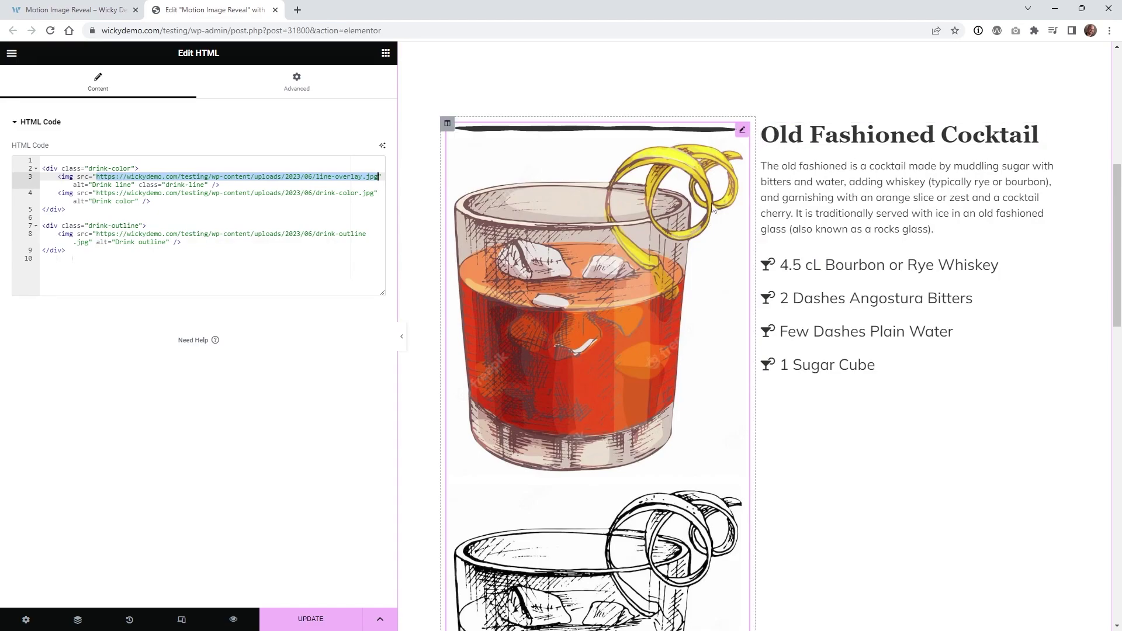
left_click_drag(138, 185, 209, 186)
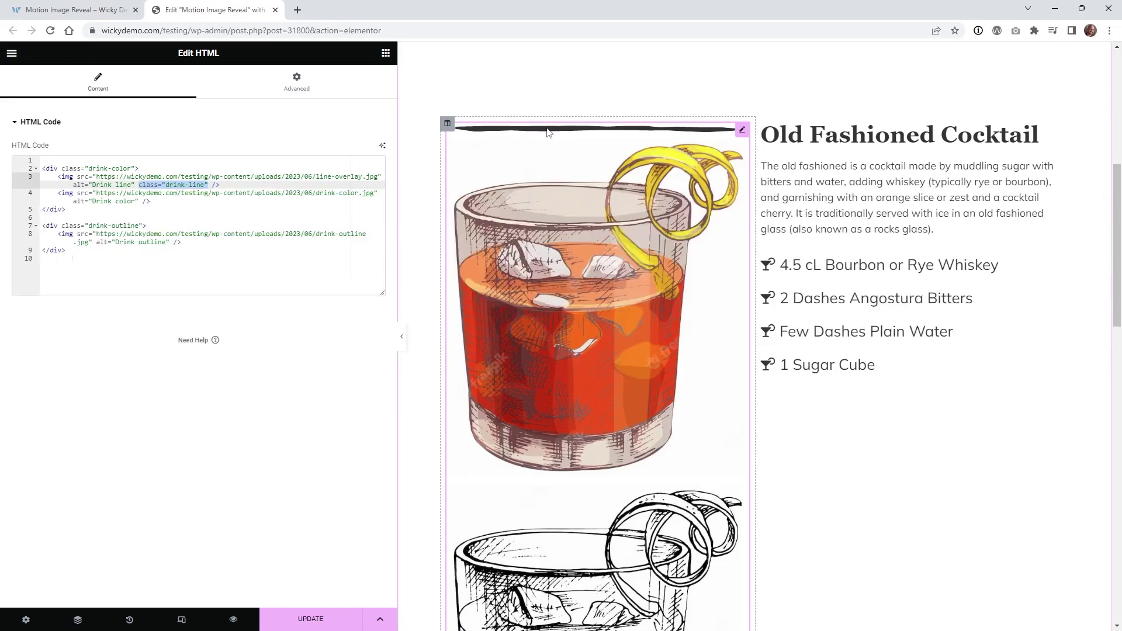
left_click(152, 185)
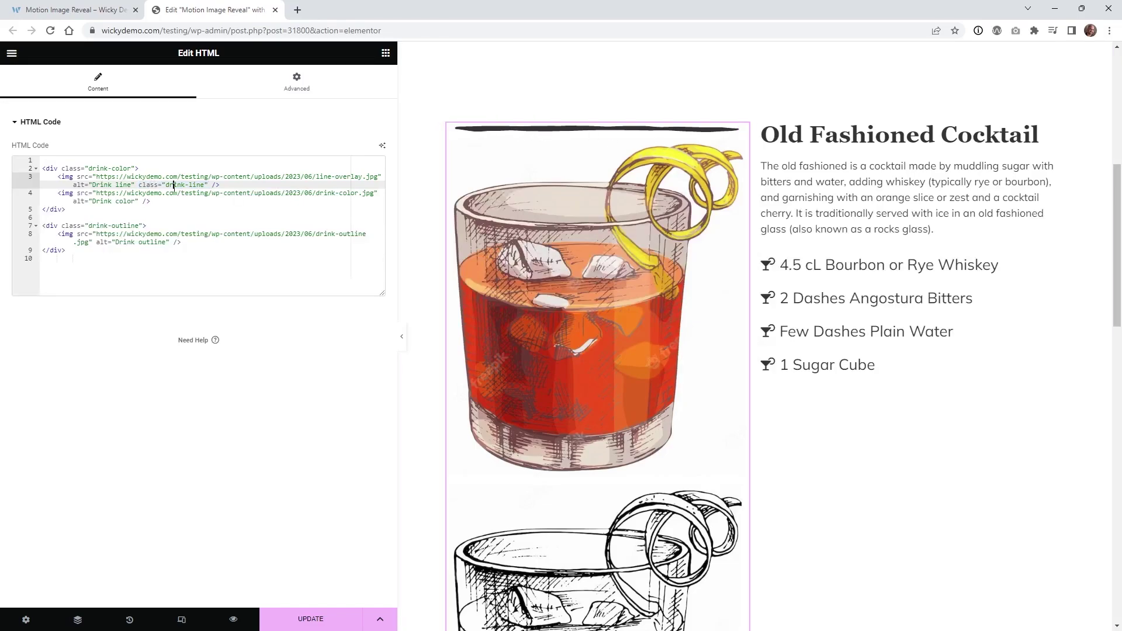
left_click(173, 185)
left_click(42, 160)
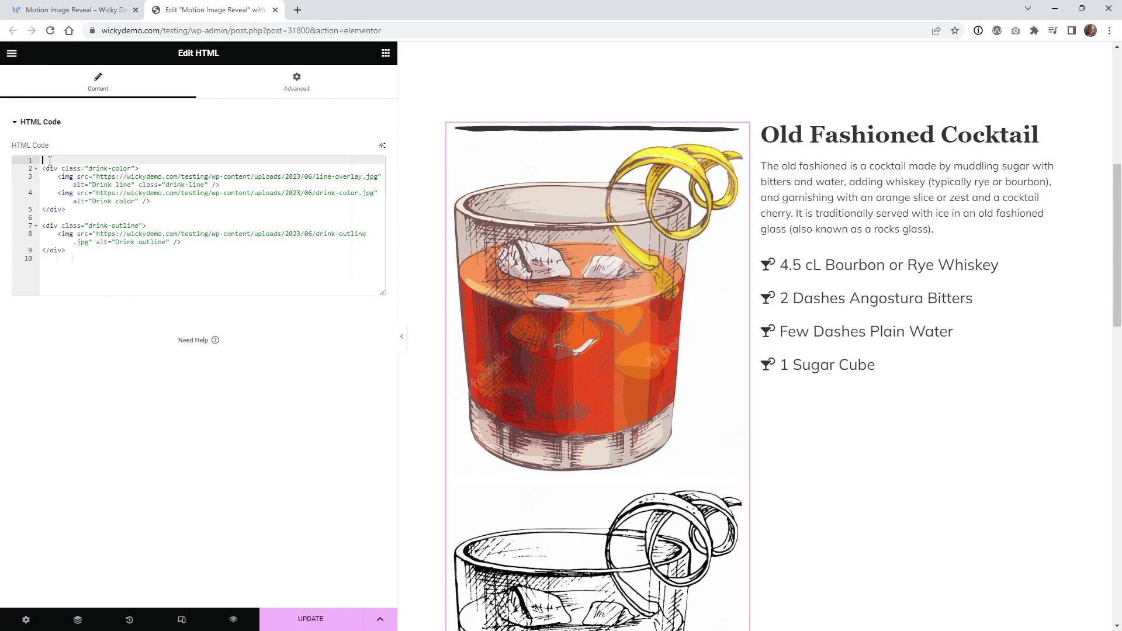
Paste the CSS style block onto new blank lines above the image markup
key("Return")
key("Return")
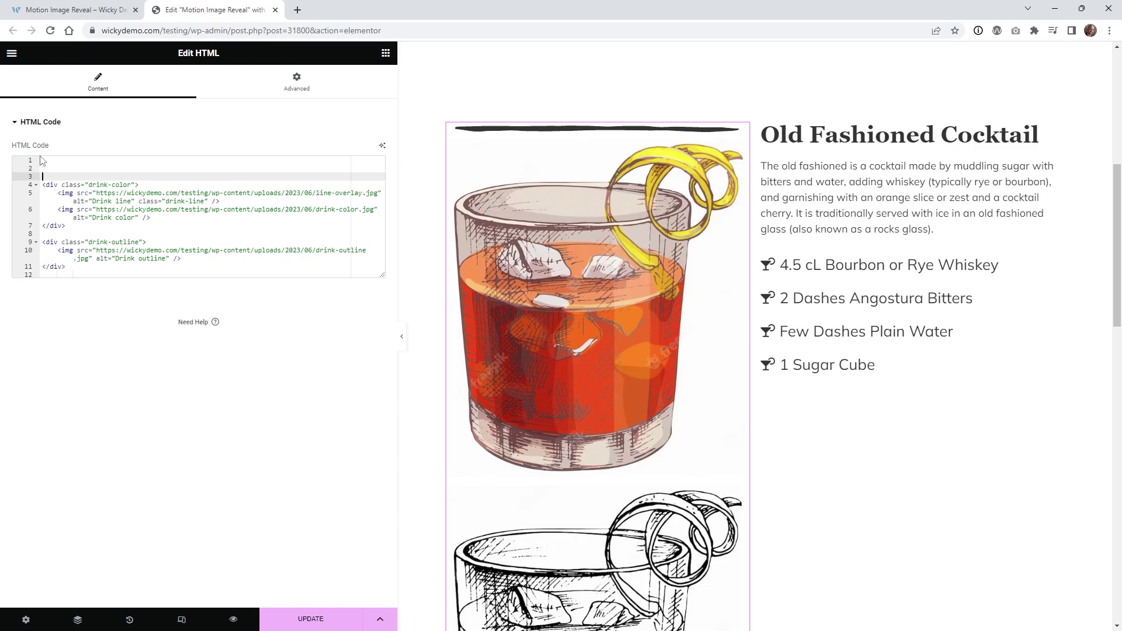
key("Up")
left_click(56, 163)
type("<style> .drink-outline {   max-width: 450px; }  .drink-color {   position: absolute;   overflow: hidden;   max-width:450px;   height: 105%; }   .drink-line {   position: absolute;   bottom: 0;   width: 450px;   left: 50%;   transform: translateX(-50%); } </style>")
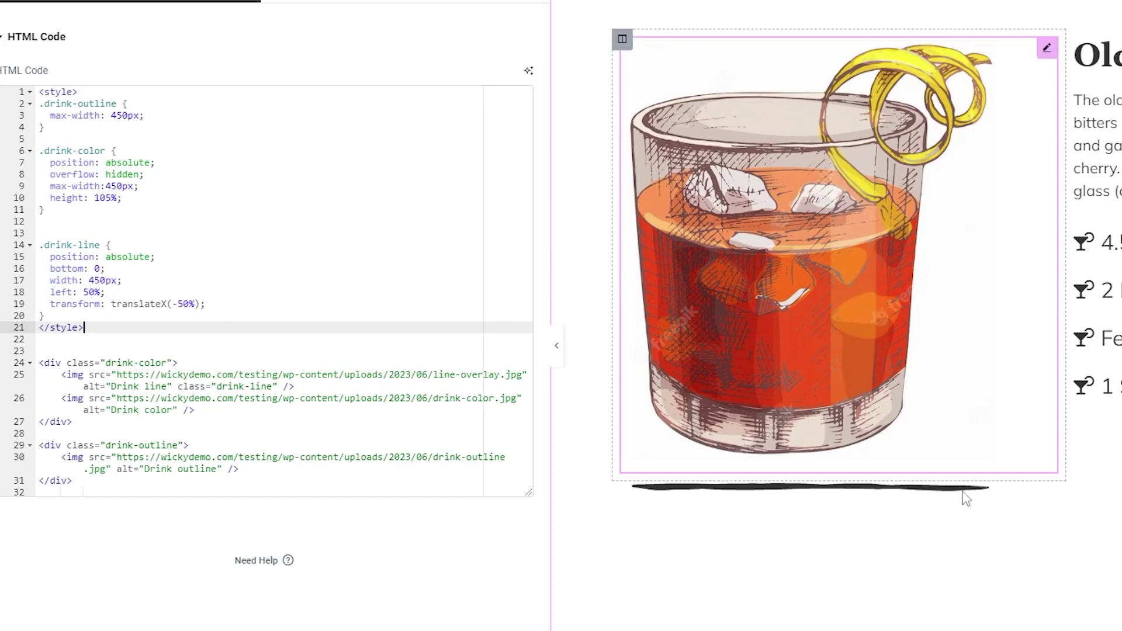
Review the drink-outline and absolutely positioned drink-color rules, enlarging the code area
left_click(56, 106)
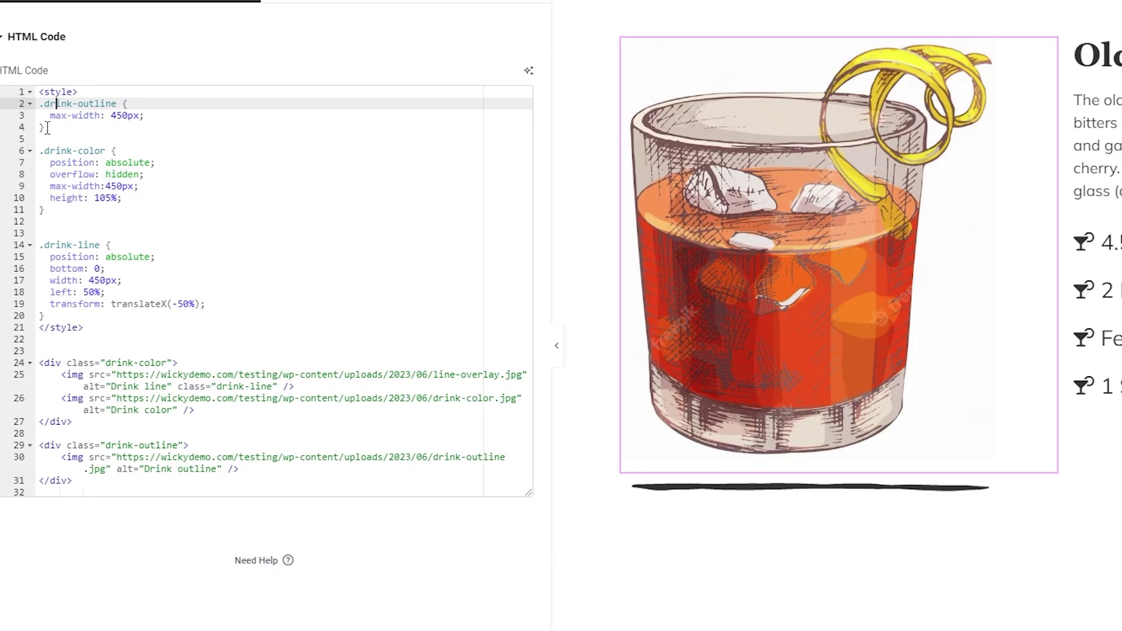
left_click_drag(45, 133, 38, 104)
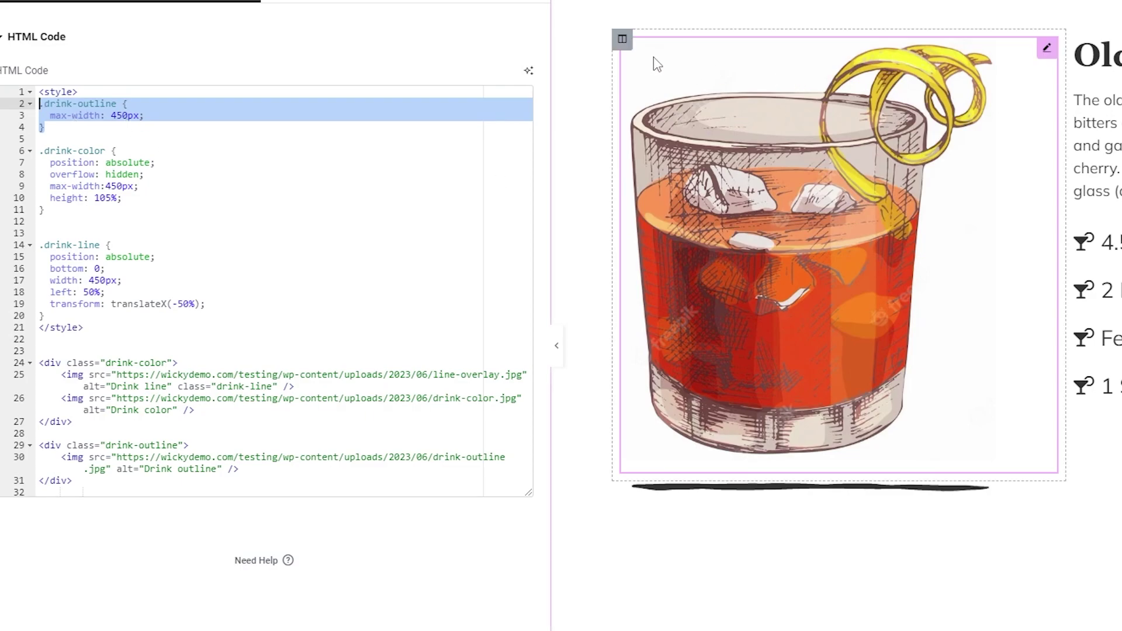
mouse_move(1059, 51)
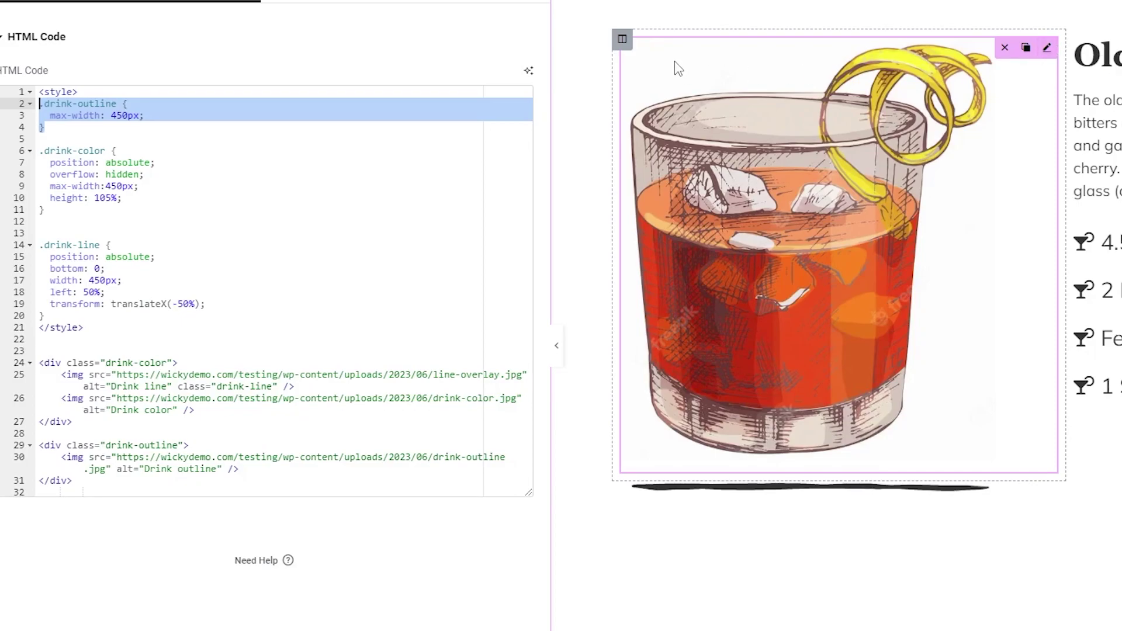
left_click(131, 133)
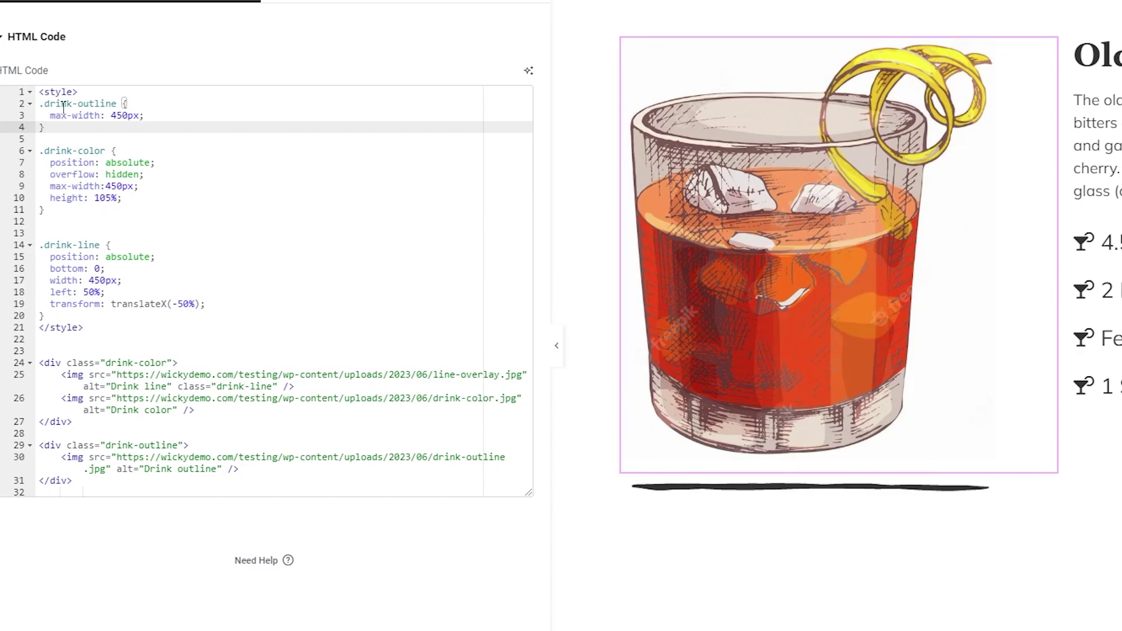
left_click(78, 151)
left_click_drag(520, 494, 522, 552)
left_click(133, 363)
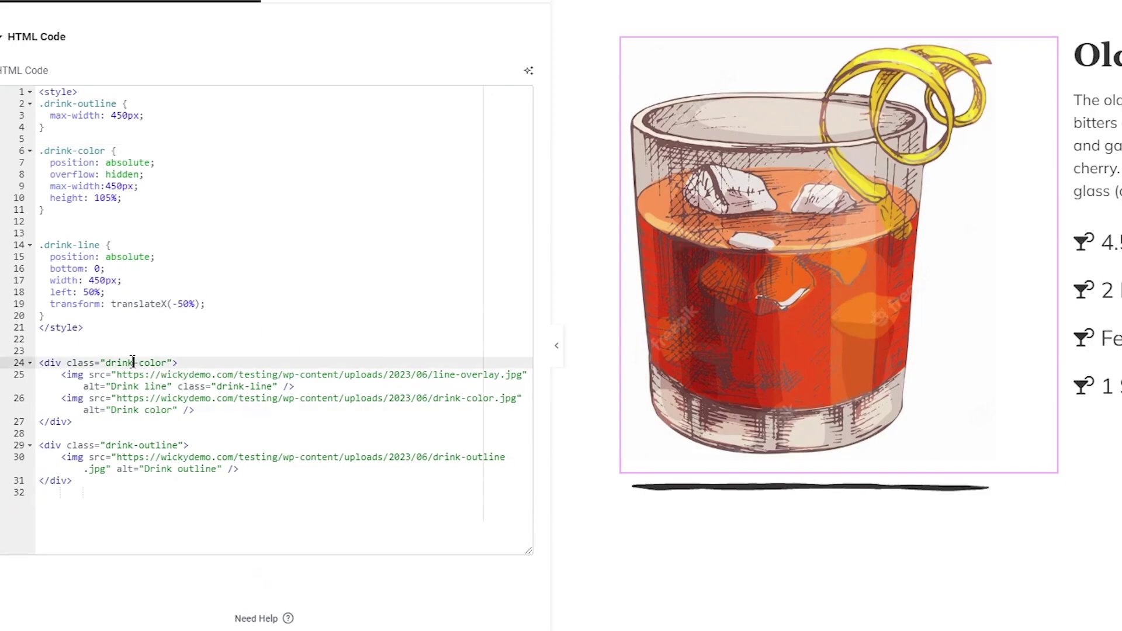
left_click(90, 150)
left_click(135, 163)
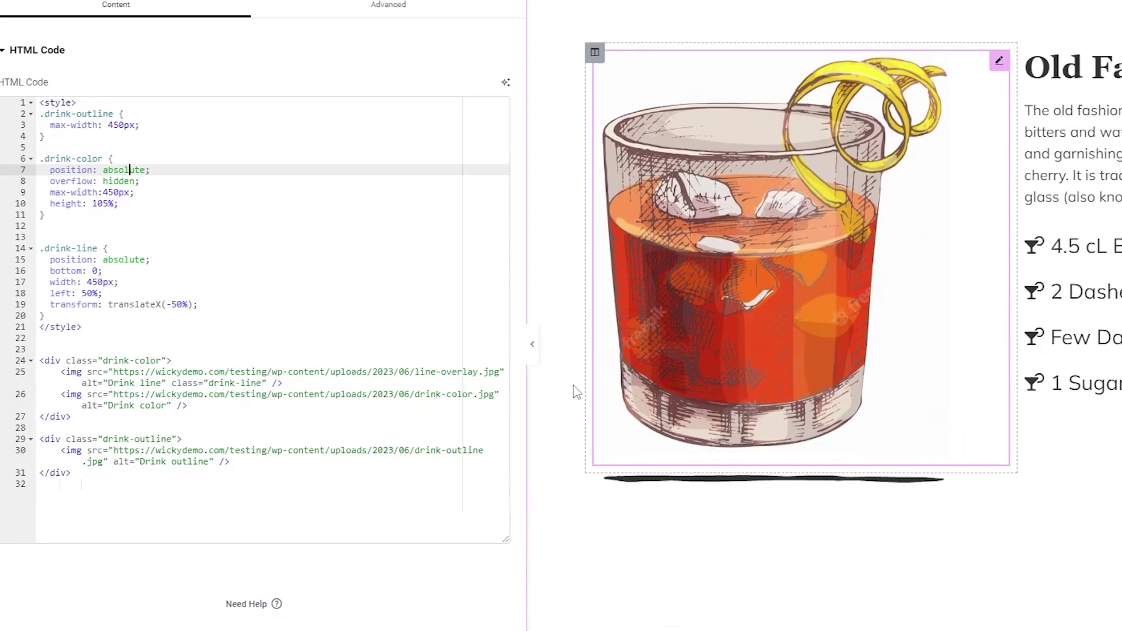
Switch to the live page and scroll to the Old Fashioned Cocktail section
left_click(90, 12)
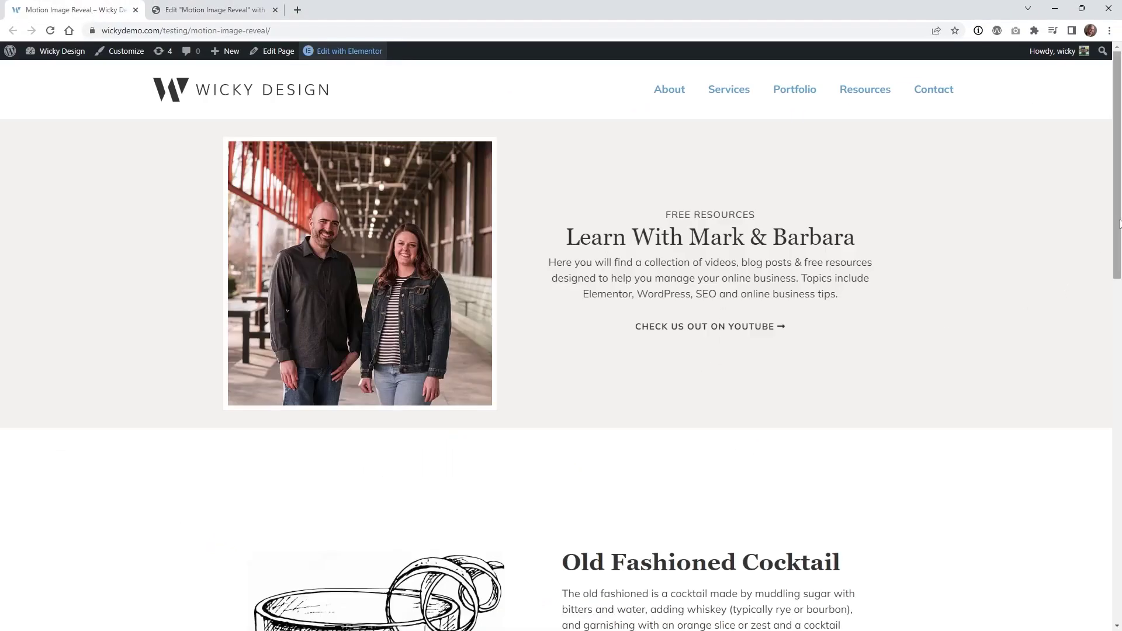
left_click_drag(1116, 222, 1117, 366)
Back in Elementor, review drink-color's 105% height and 450px max-width, then drink-line's position, bottom and width
left_click(245, 5)
left_click(86, 234)
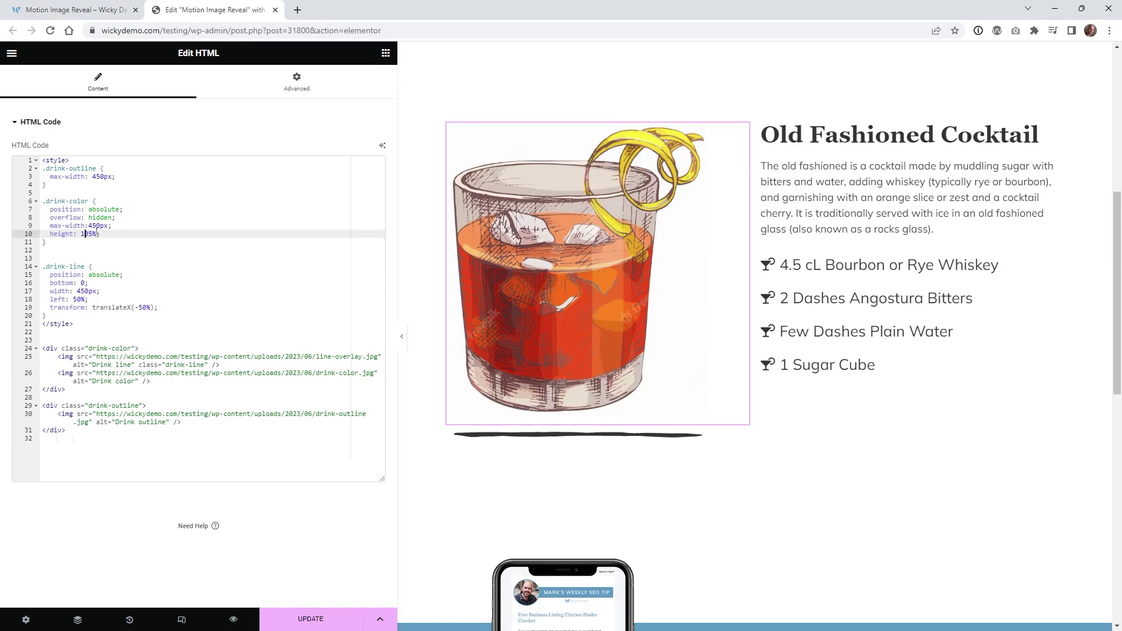
left_click(96, 226)
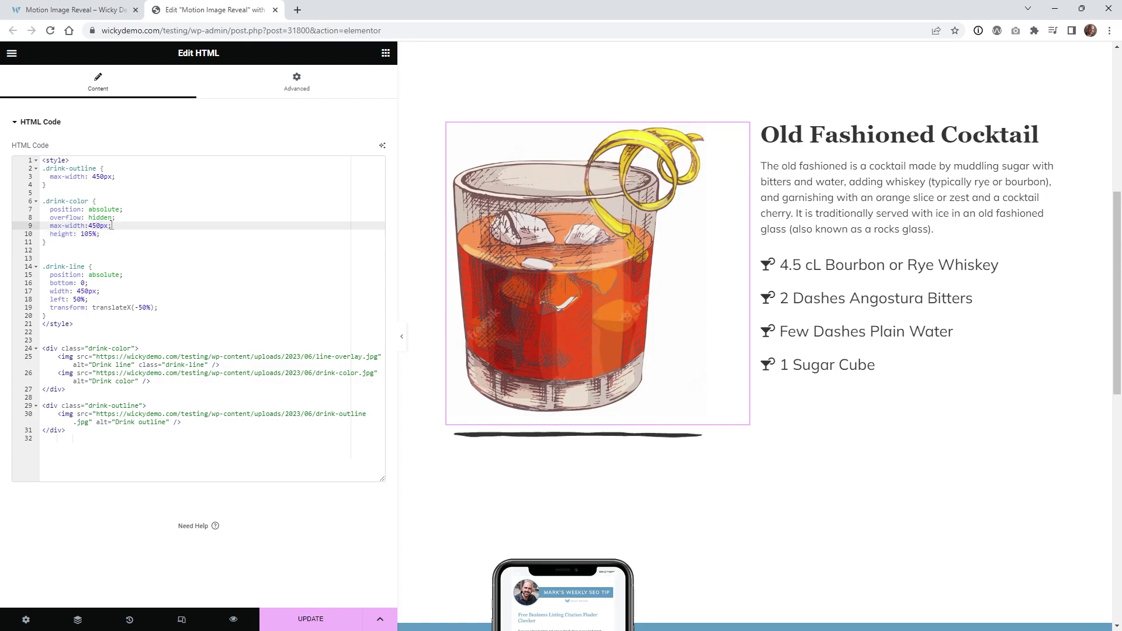
left_click_drag(112, 226, 50, 226)
left_click(107, 274)
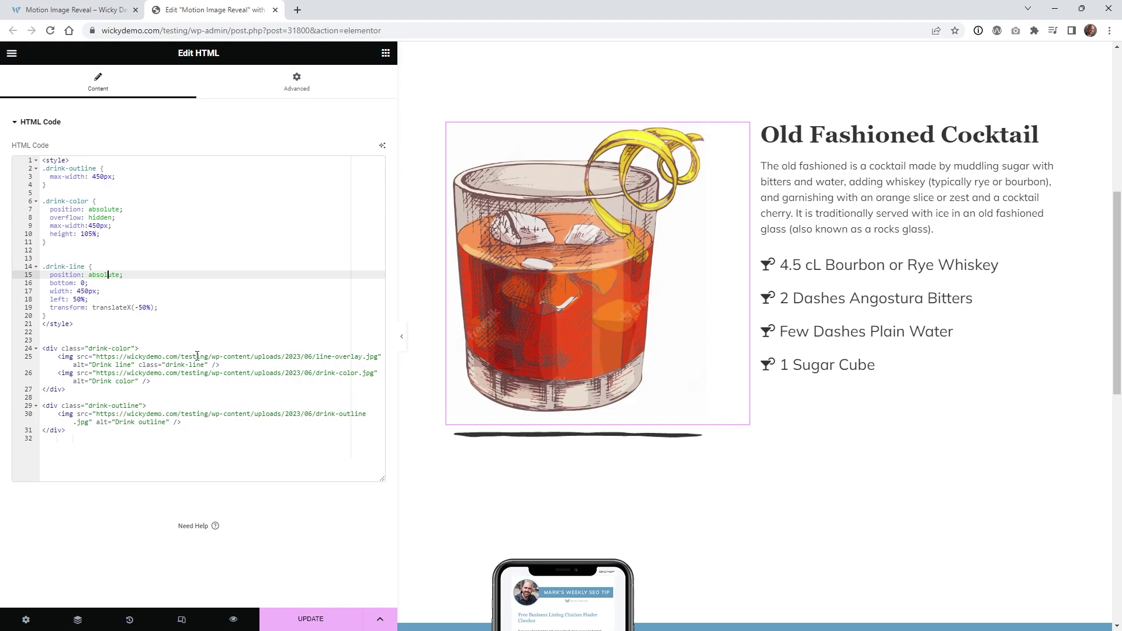
left_click(171, 364)
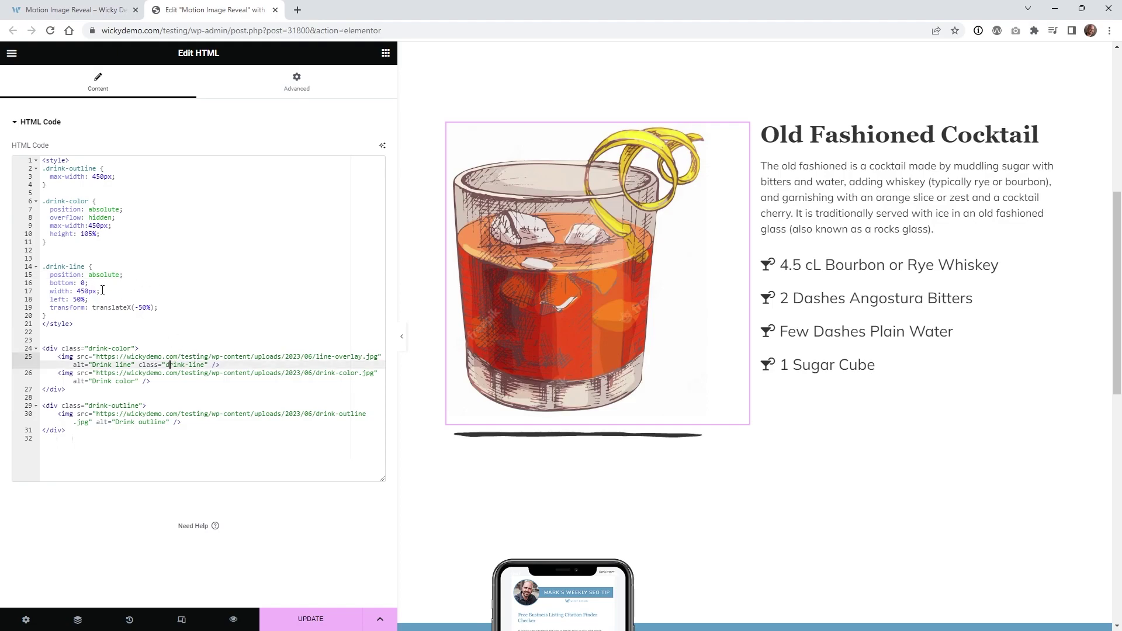
left_click(72, 259)
left_click(82, 274)
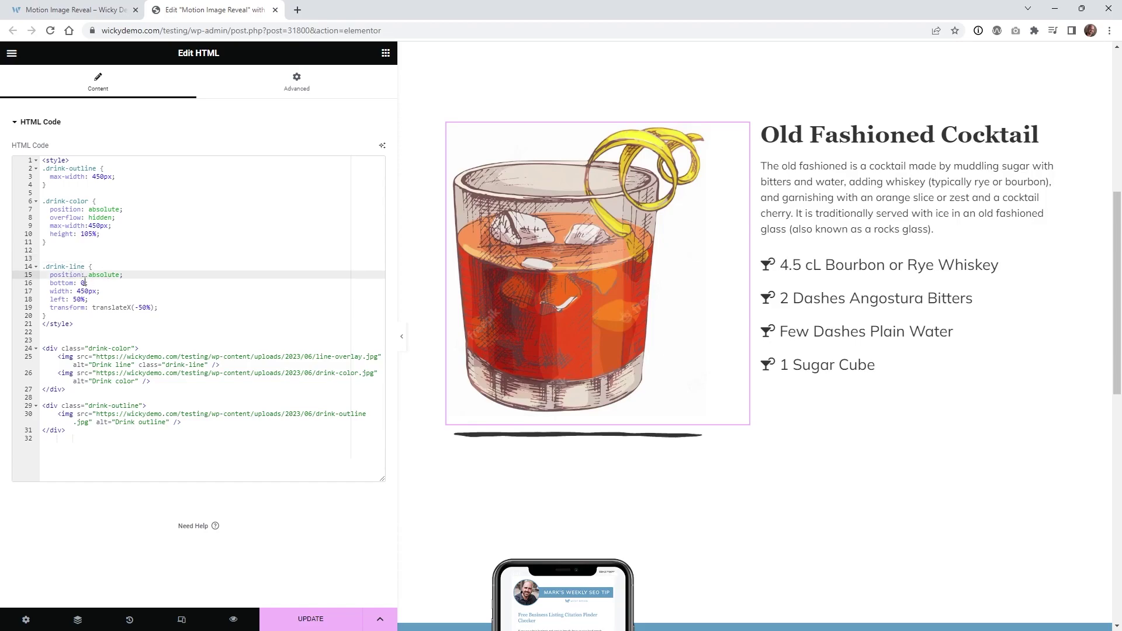
left_click(81, 283)
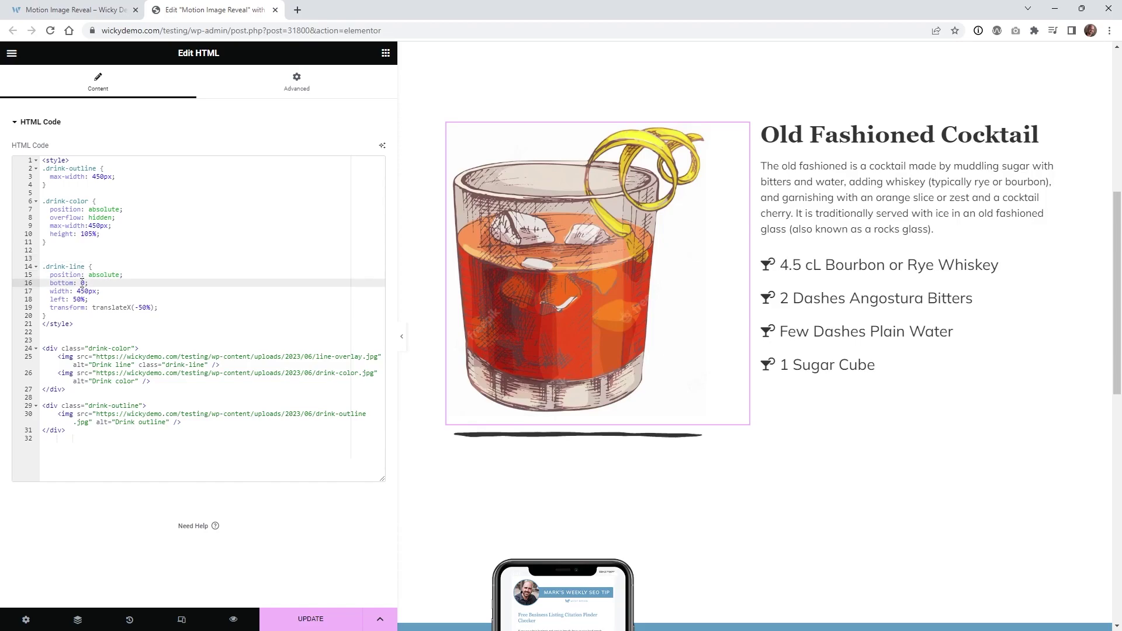
left_click(78, 291)
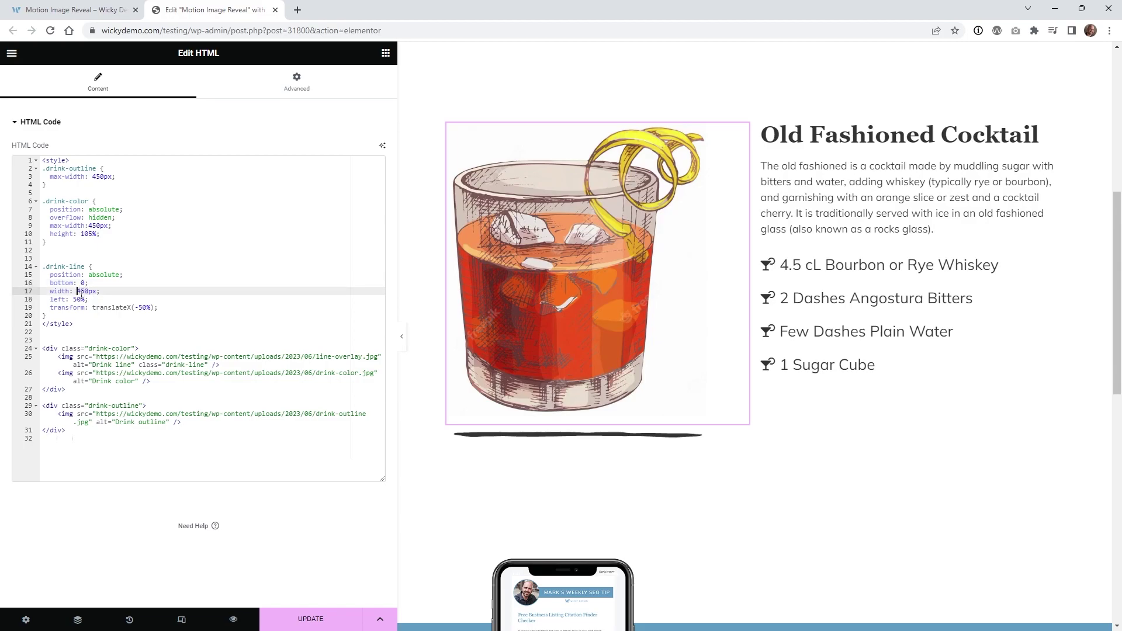
left_click(75, 300)
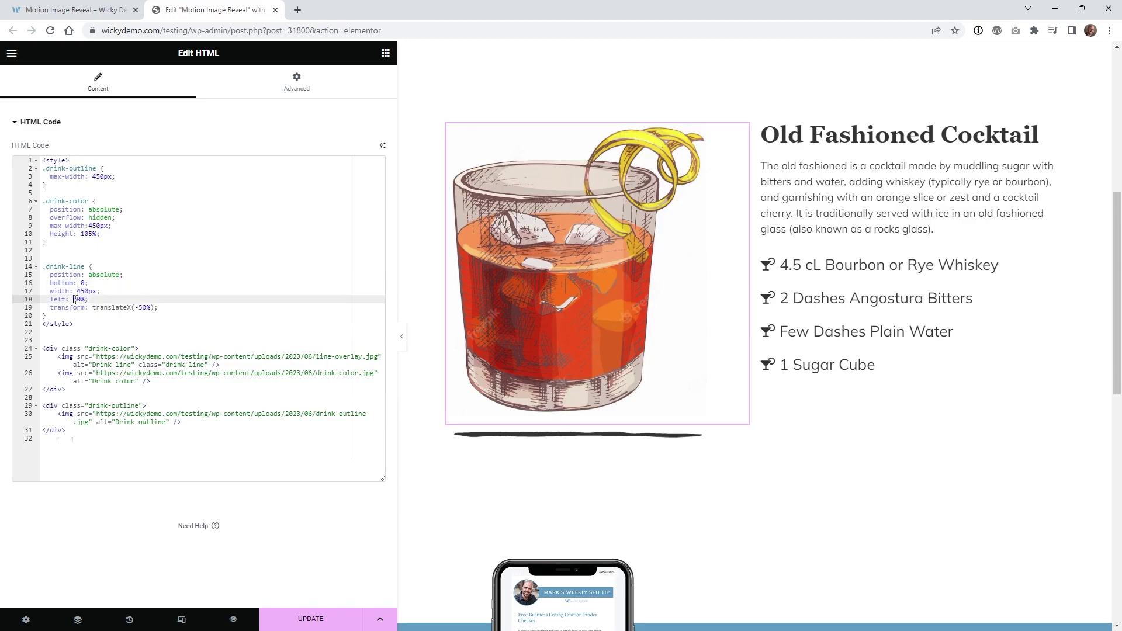
Delete drink-line's left: 50% and transform lines, then undo to restore them
mouse_move(156, 310)
left_mouse_down()
mouse_move(50, 308)
mouse_move(166, 308)
left_mouse_up()
left_click(58, 300)
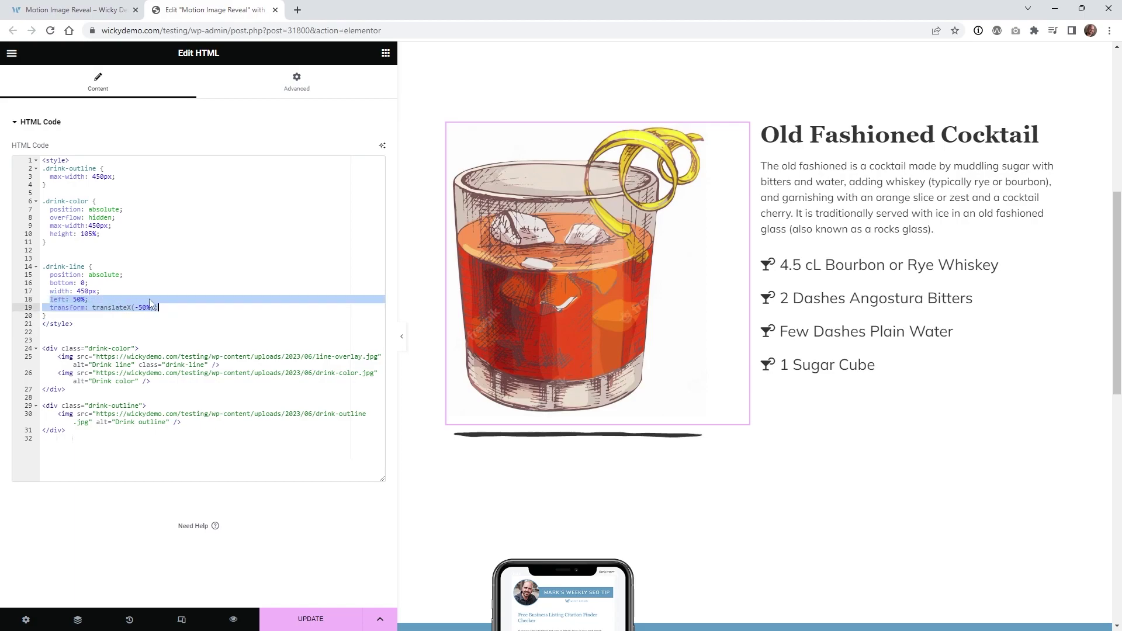
key("BackSpace")
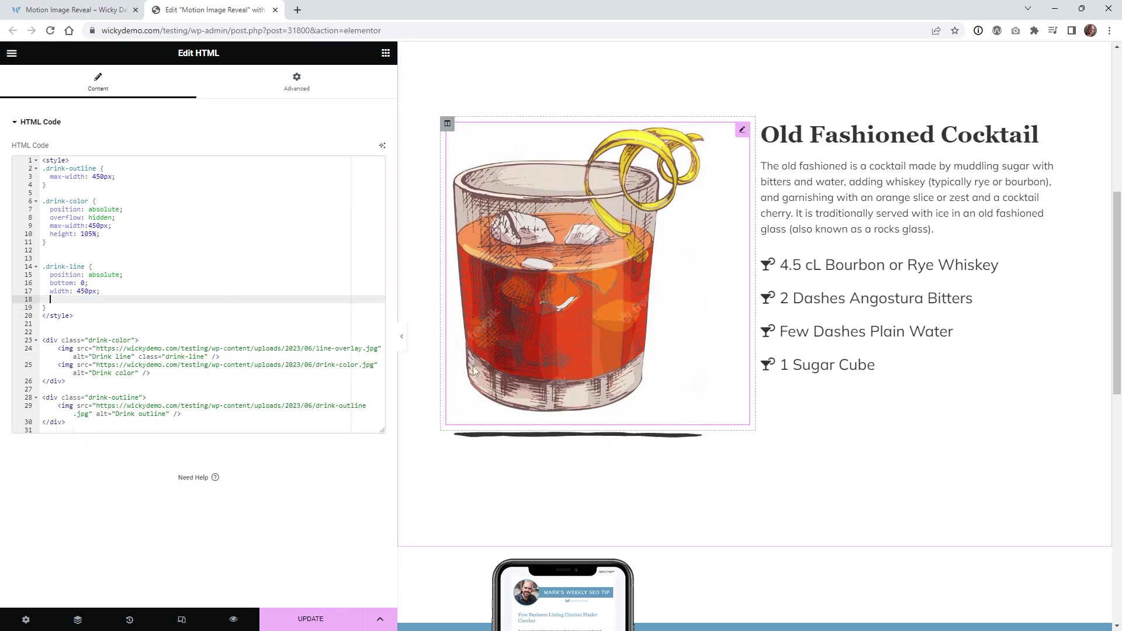
key("ctrl+z")
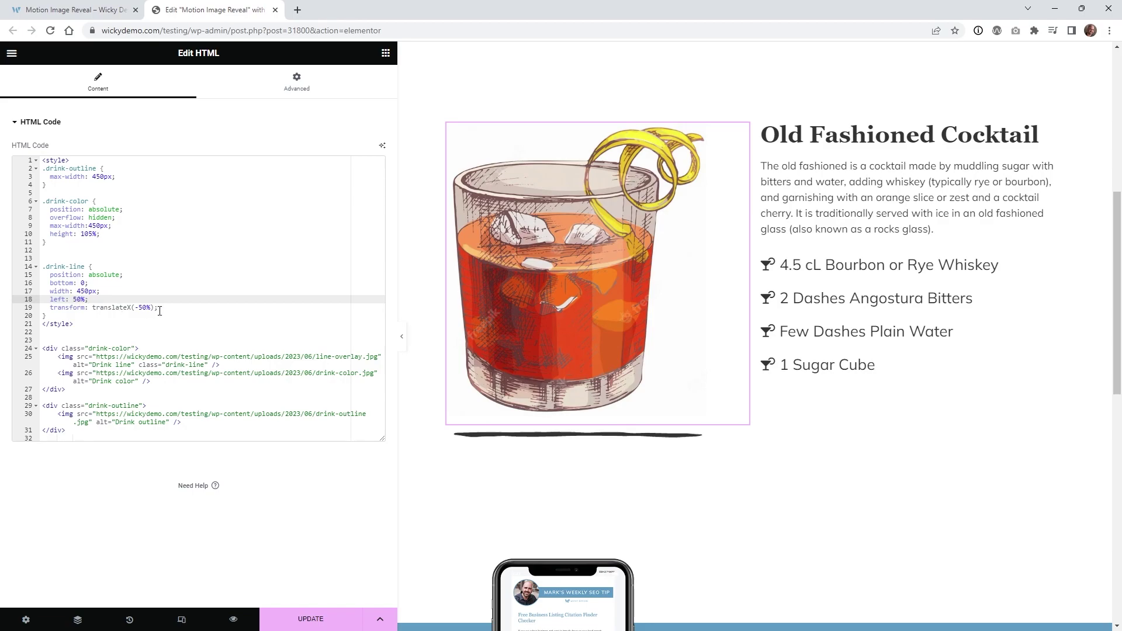
left_click_drag(161, 311, 43, 298)
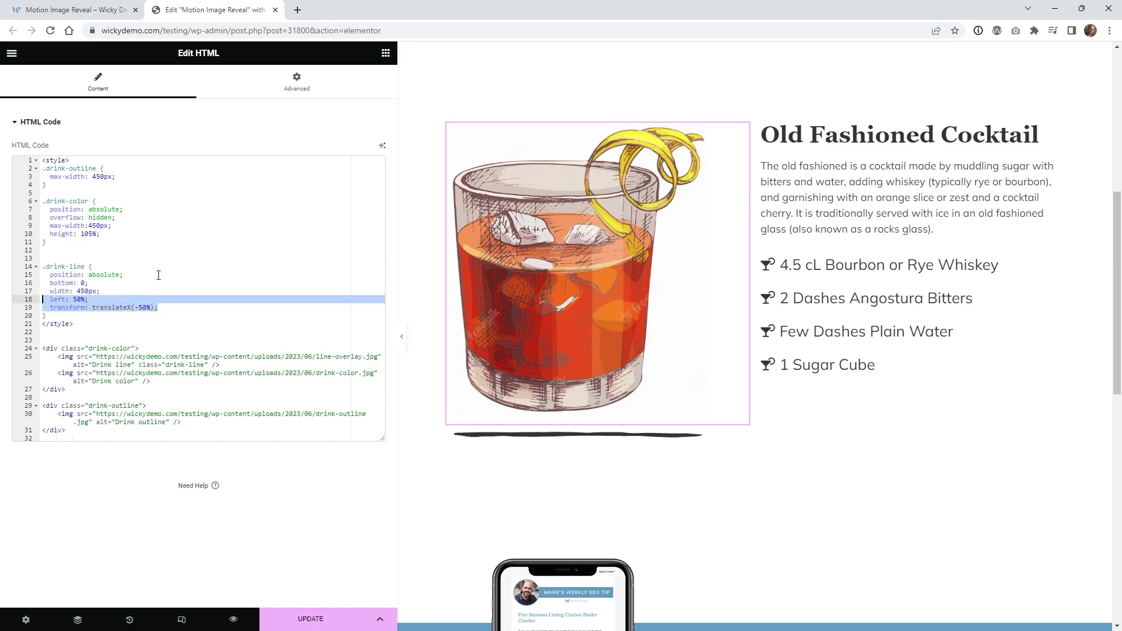
left_click(183, 273)
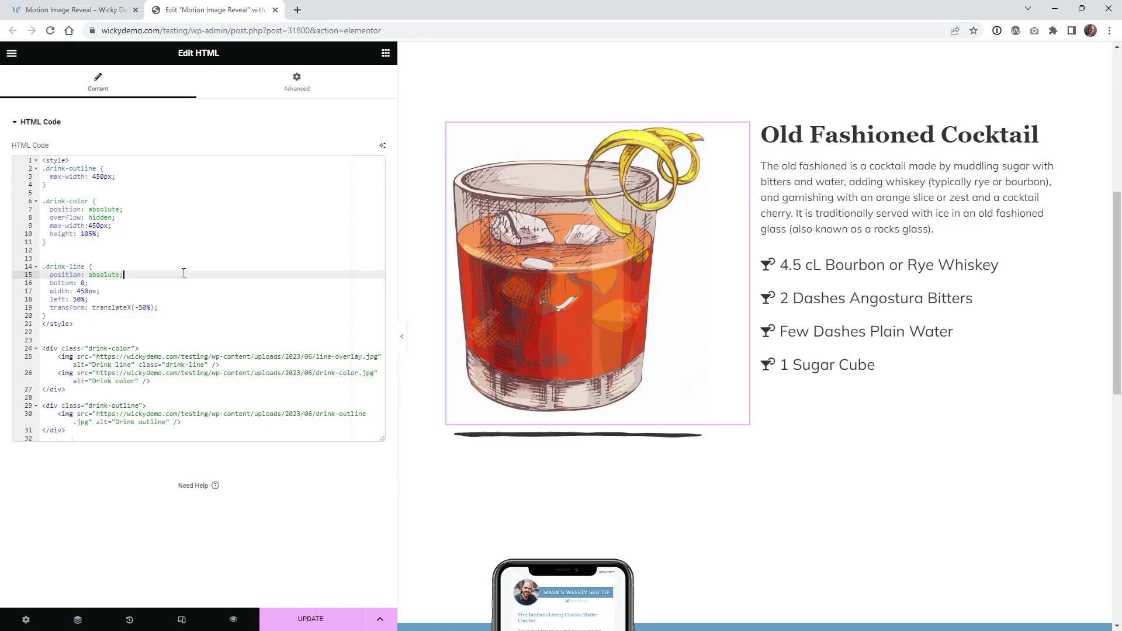
left_click(146, 251)
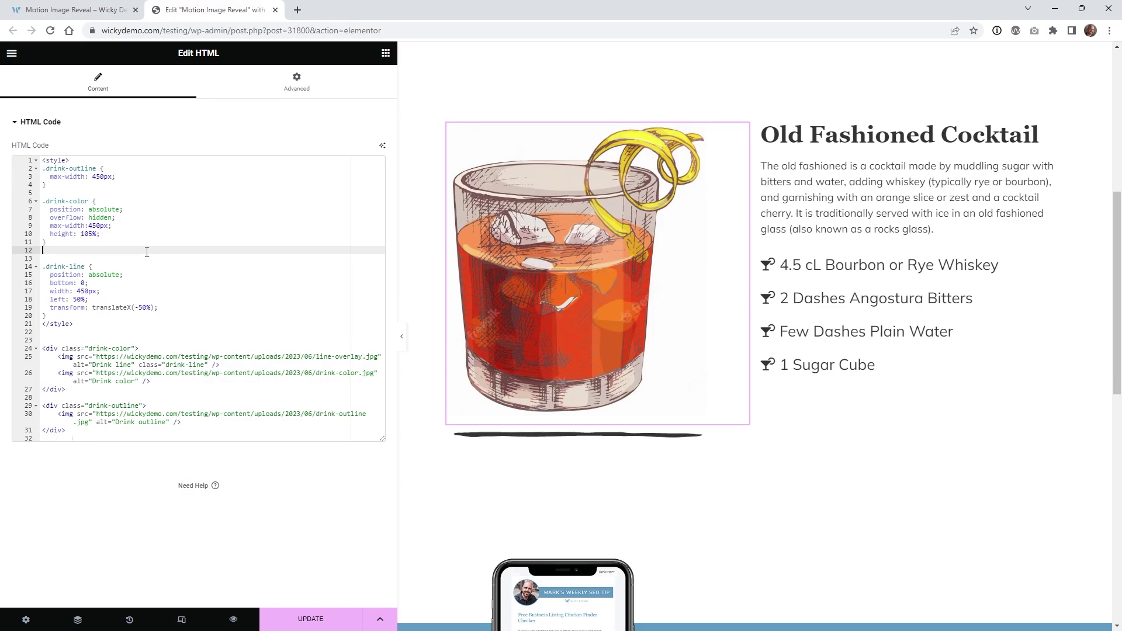
Review the ScrollTrigger settings that lock the reveal animation to the scrollbar
scroll(831, 392, "up", 2)
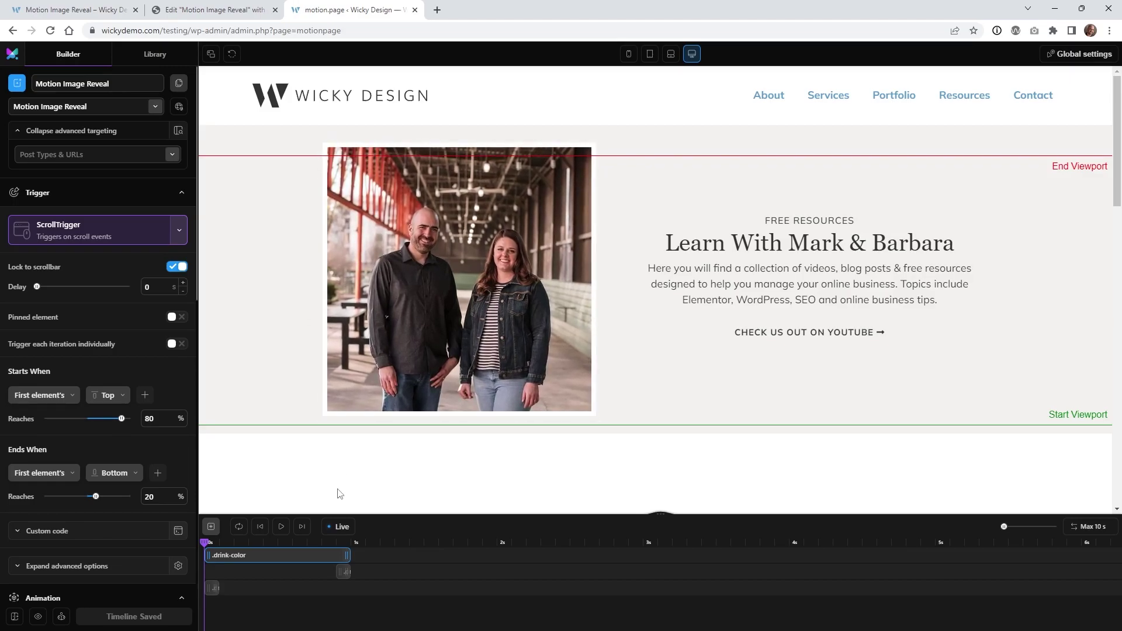
mouse_move(65, 376)
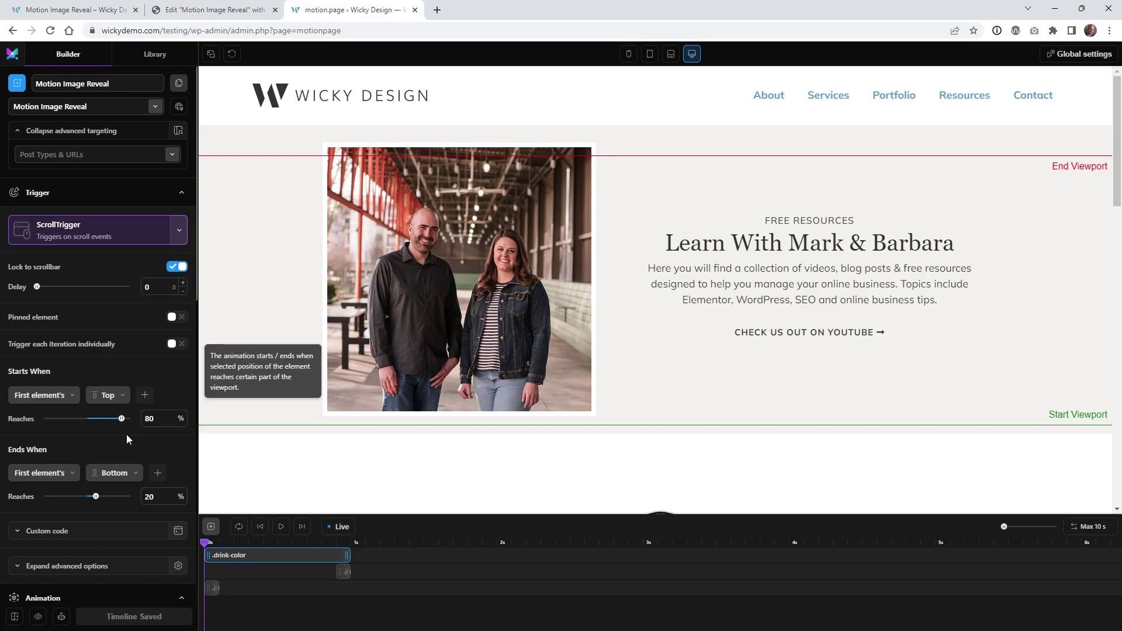
mouse_move(80, 298)
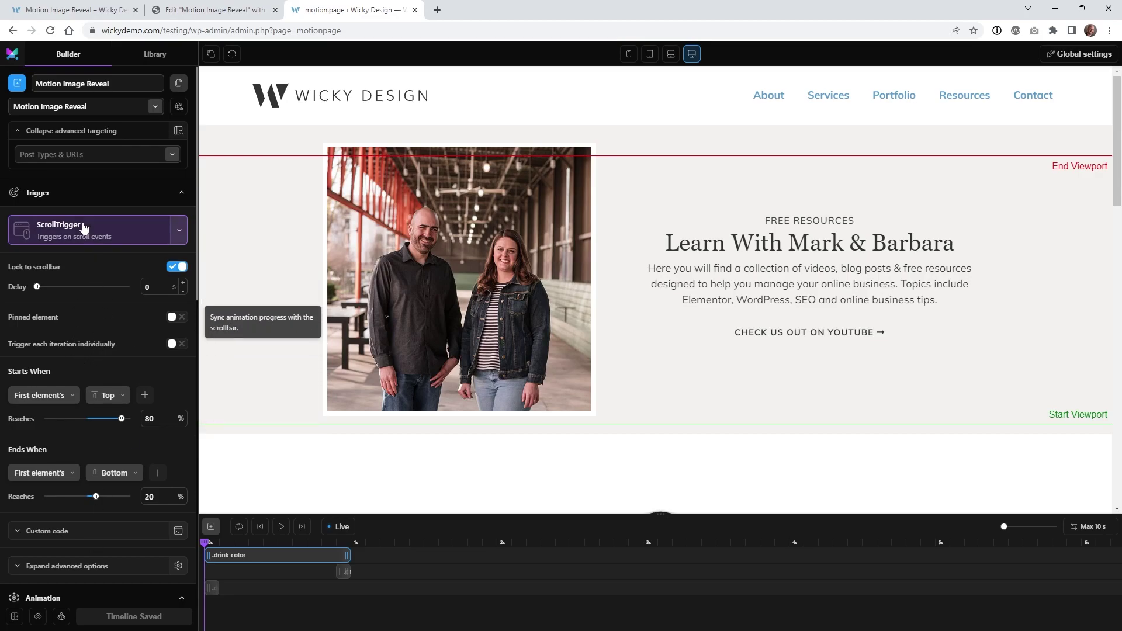
mouse_move(78, 176)
mouse_move(82, 204)
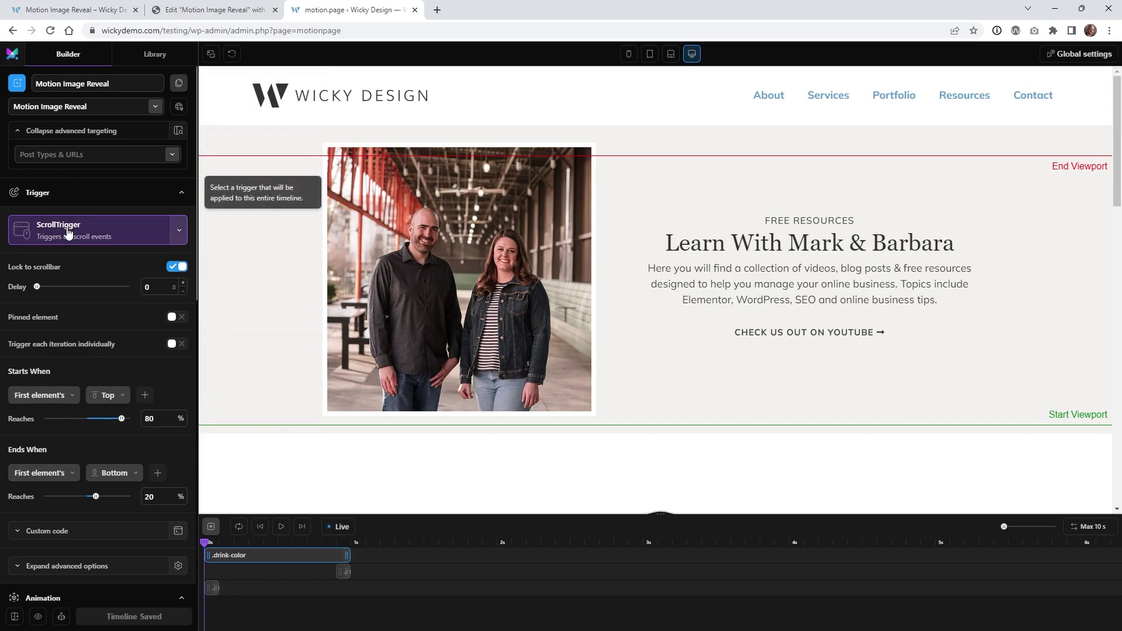
mouse_move(39, 267)
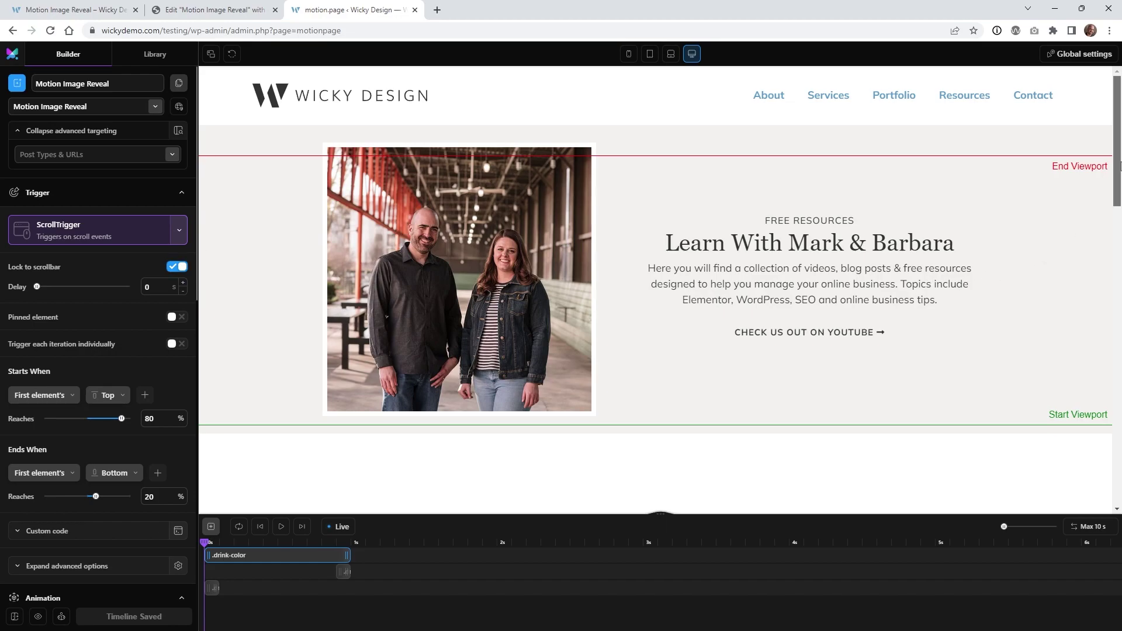
scroll(1104, 199, "down", 3)
left_click_drag(1109, 207, 1108, 272)
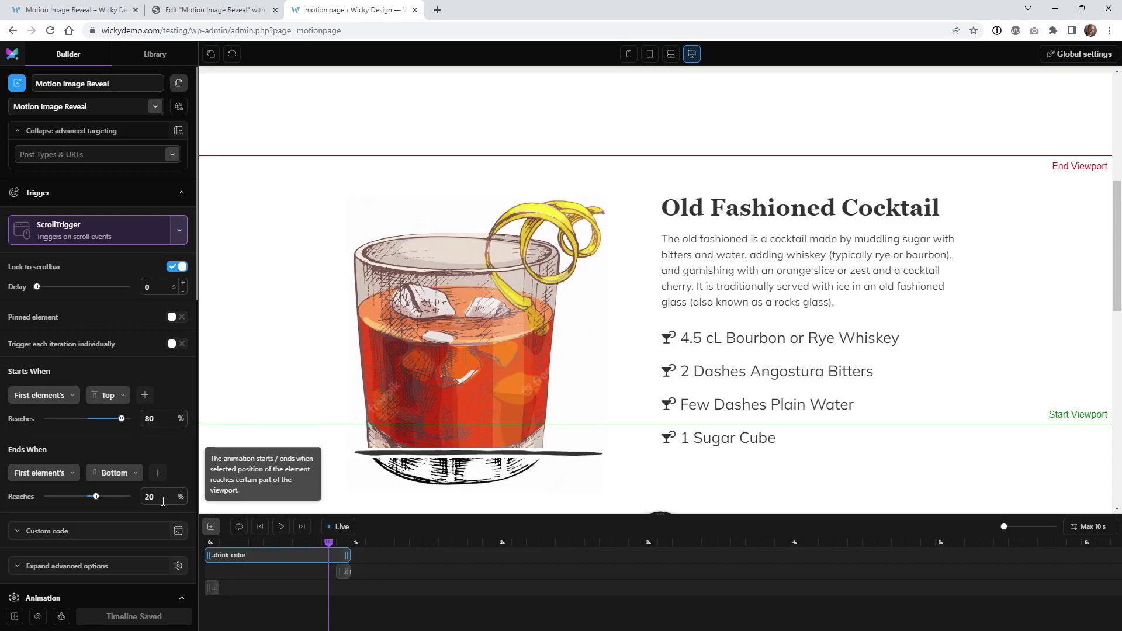
left_click_drag(1116, 213, 1116, 146)
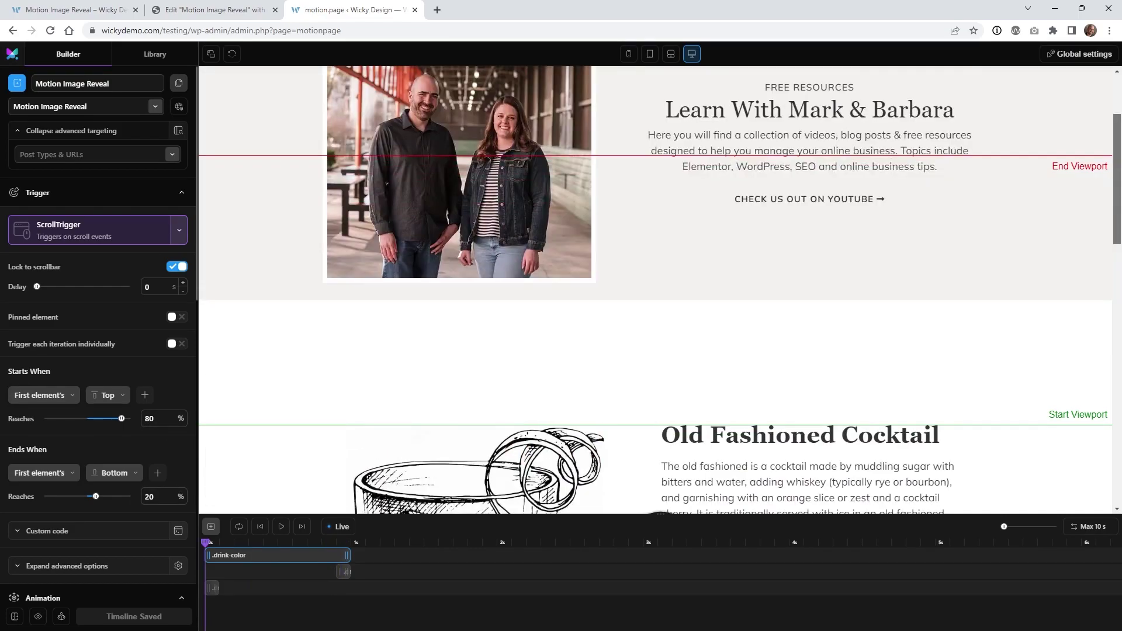
scroll(654, 293, "down", 1)
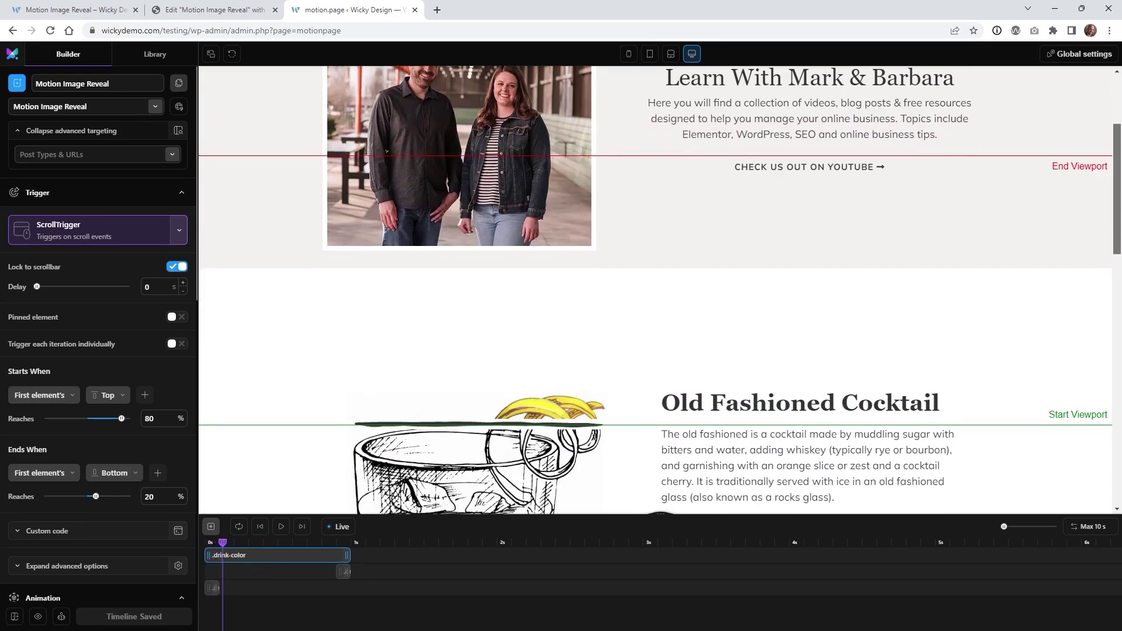
scroll(654, 292, "down", 4)
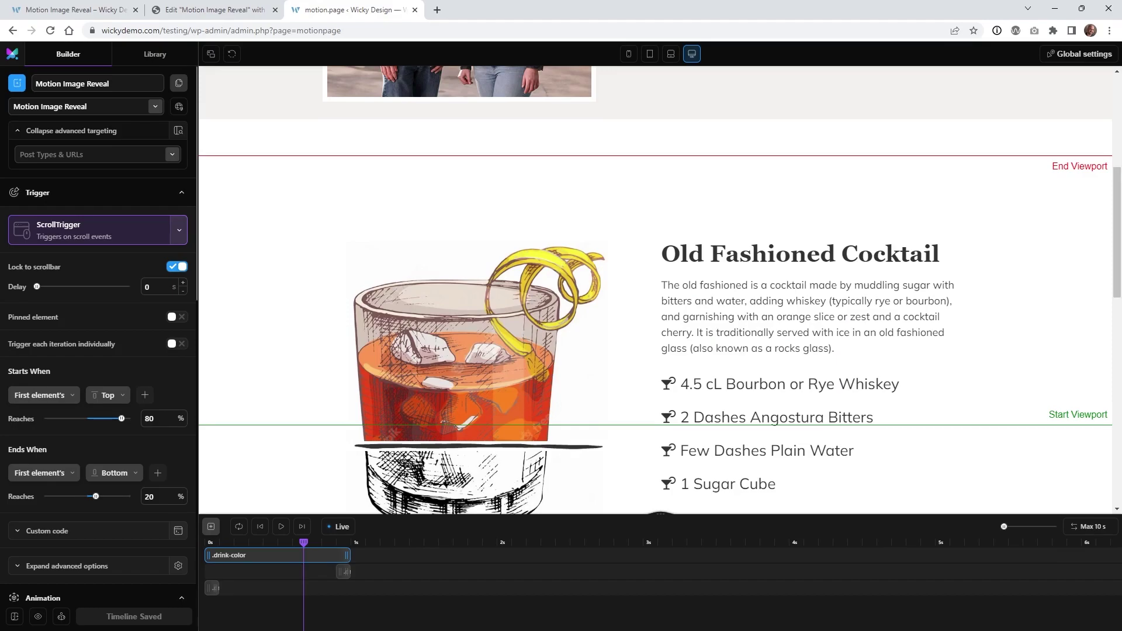
Collapse the Trigger settings and select the .drink-color animation, which starts from 0% height
mouse_move(157, 377)
scroll(153, 374, "down", 1)
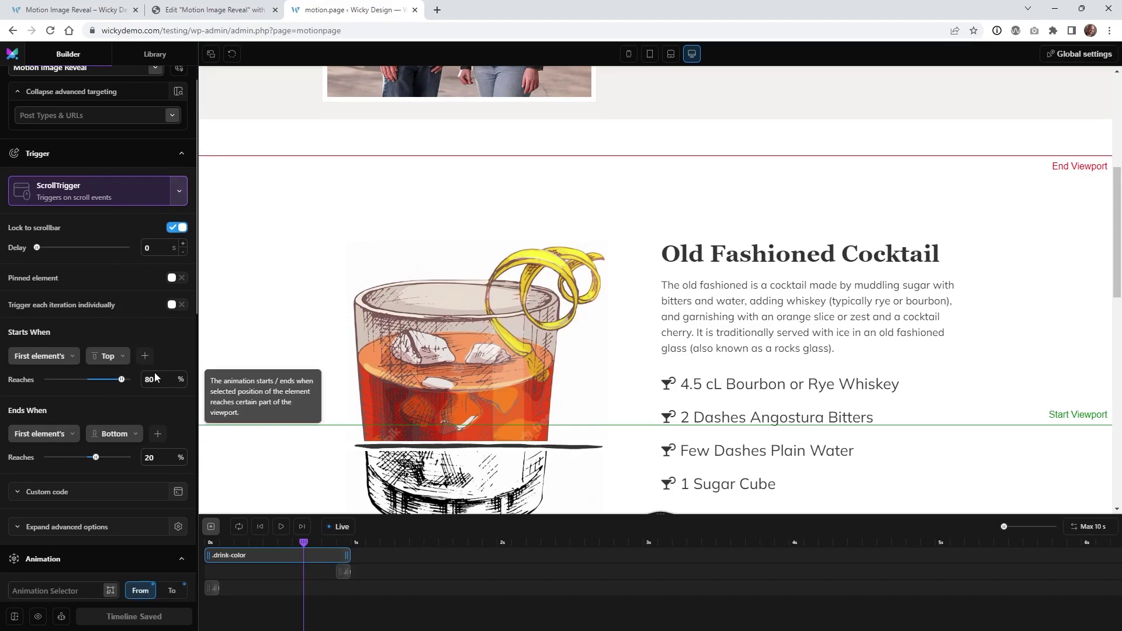
scroll(153, 225, "up", 1)
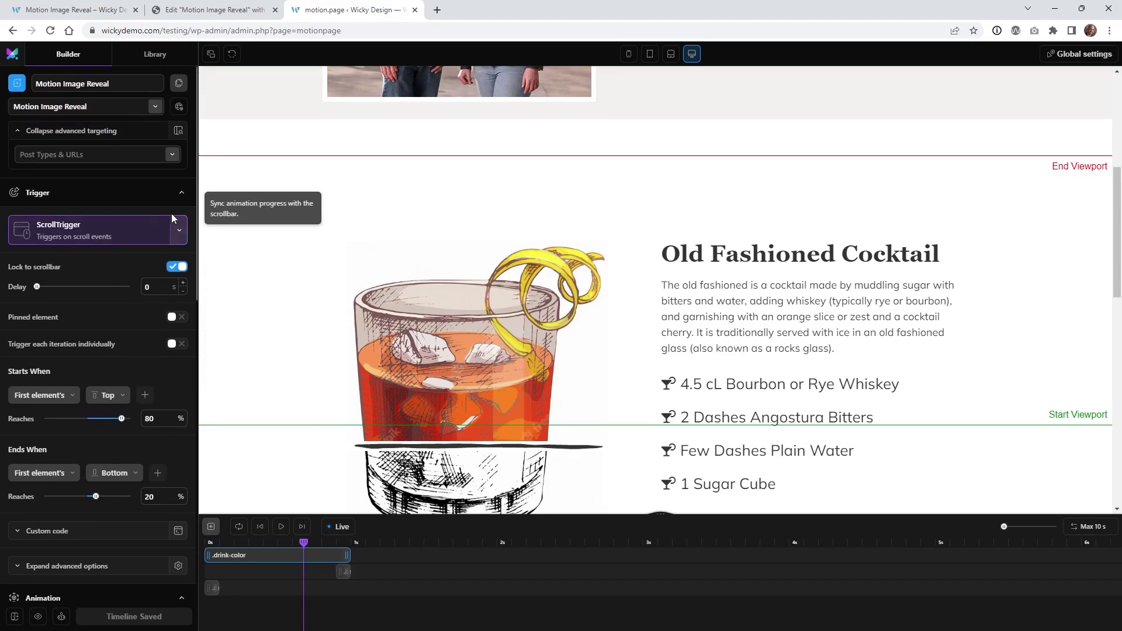
left_click(182, 194)
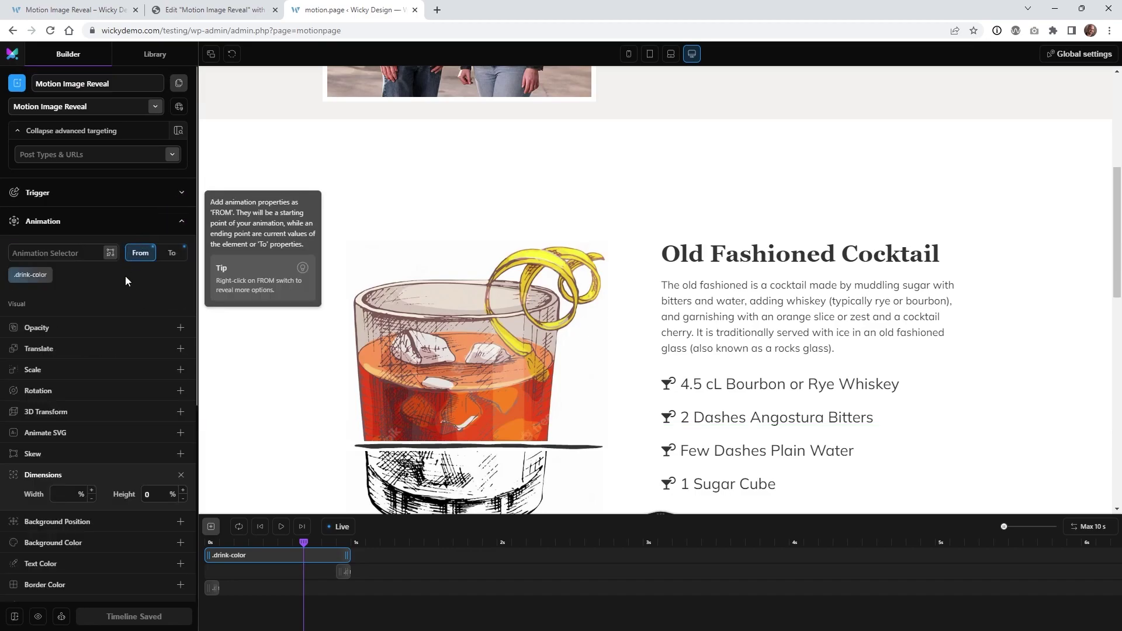
left_click(249, 555)
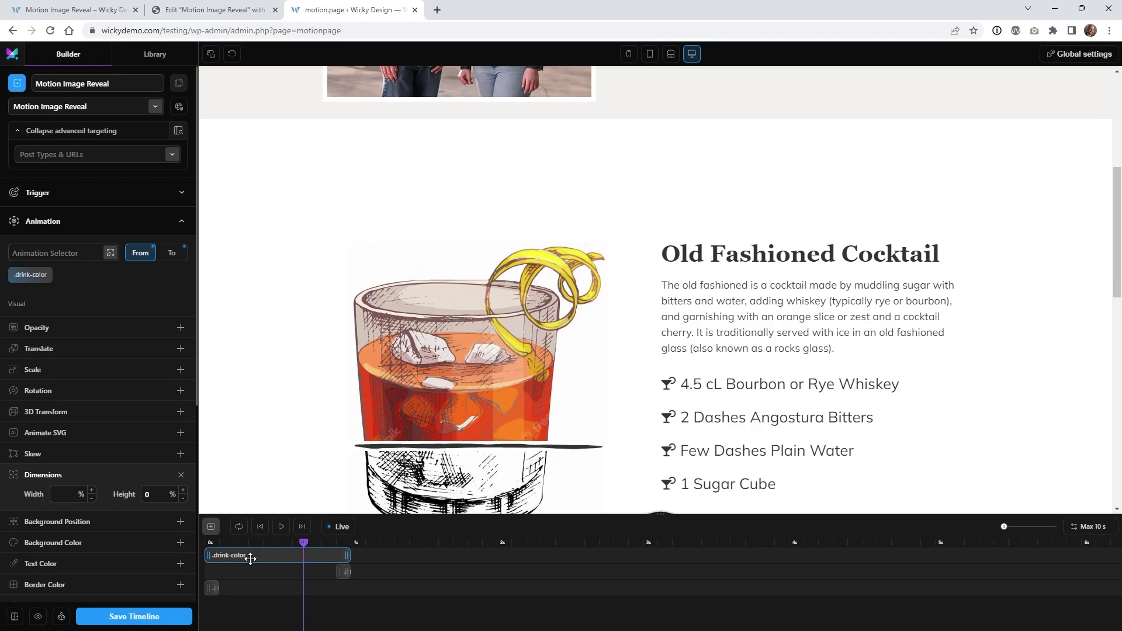
left_click(252, 9)
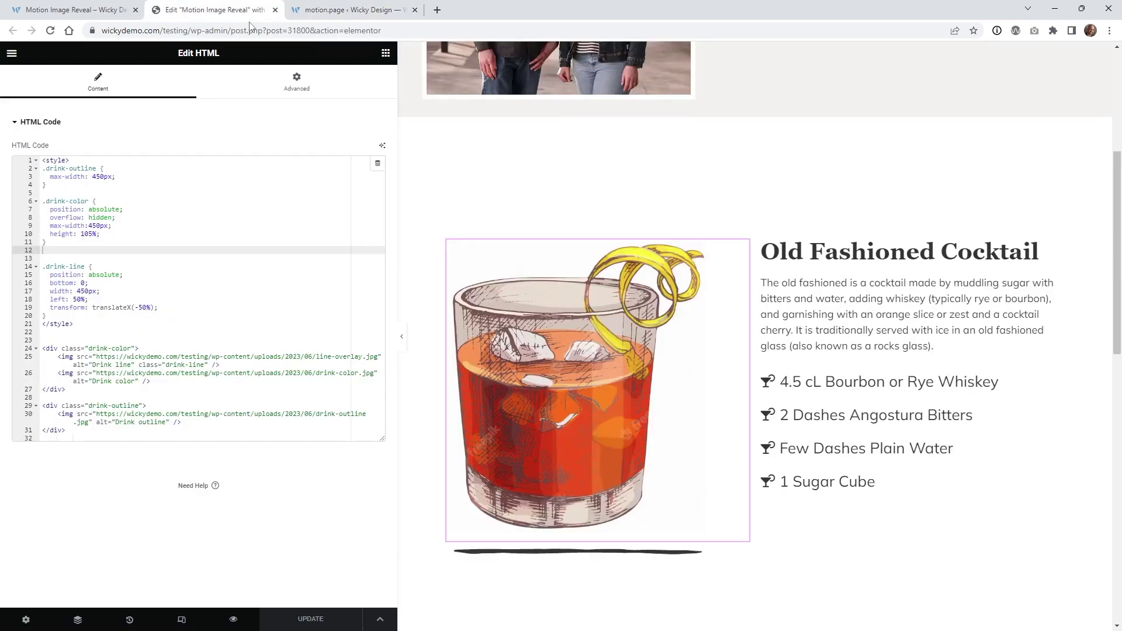
left_click(115, 350)
left_click_drag(152, 349, 40, 349)
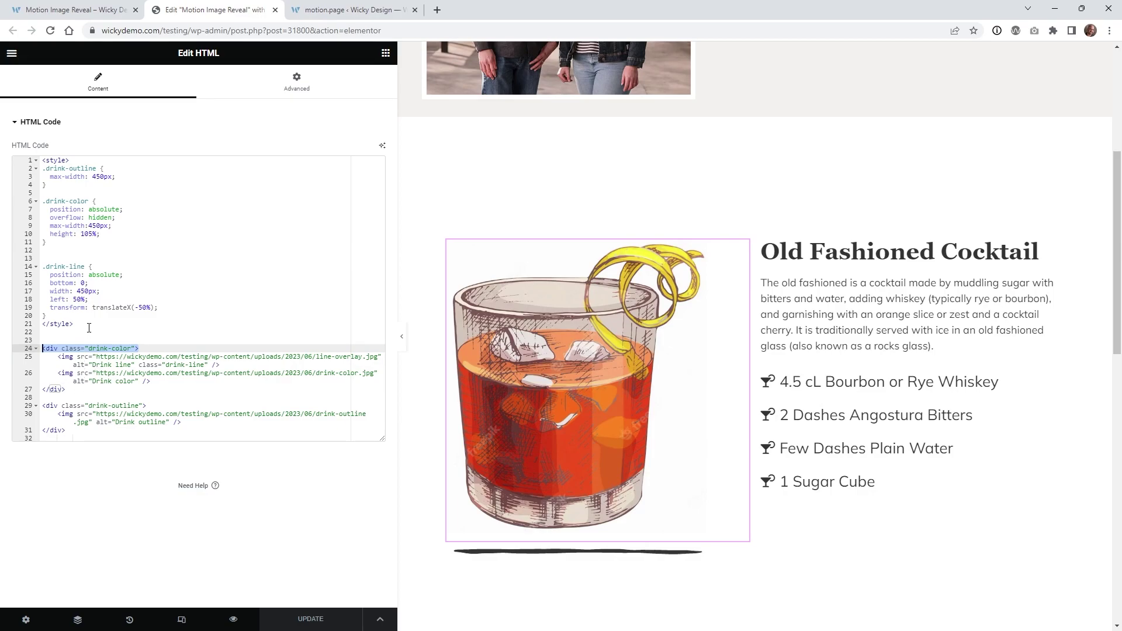
left_click(88, 234)
left_click_drag(104, 234, 51, 235)
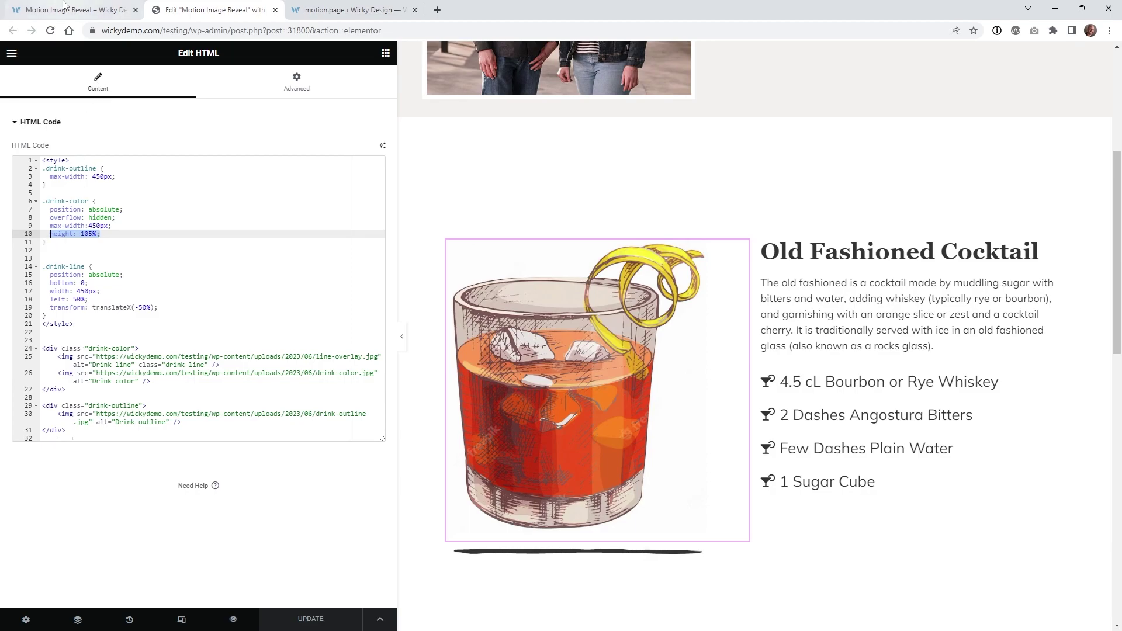
Set the .drink-color animation's end height to 105% after comparing with Elementor's CSS height
left_click(373, 5)
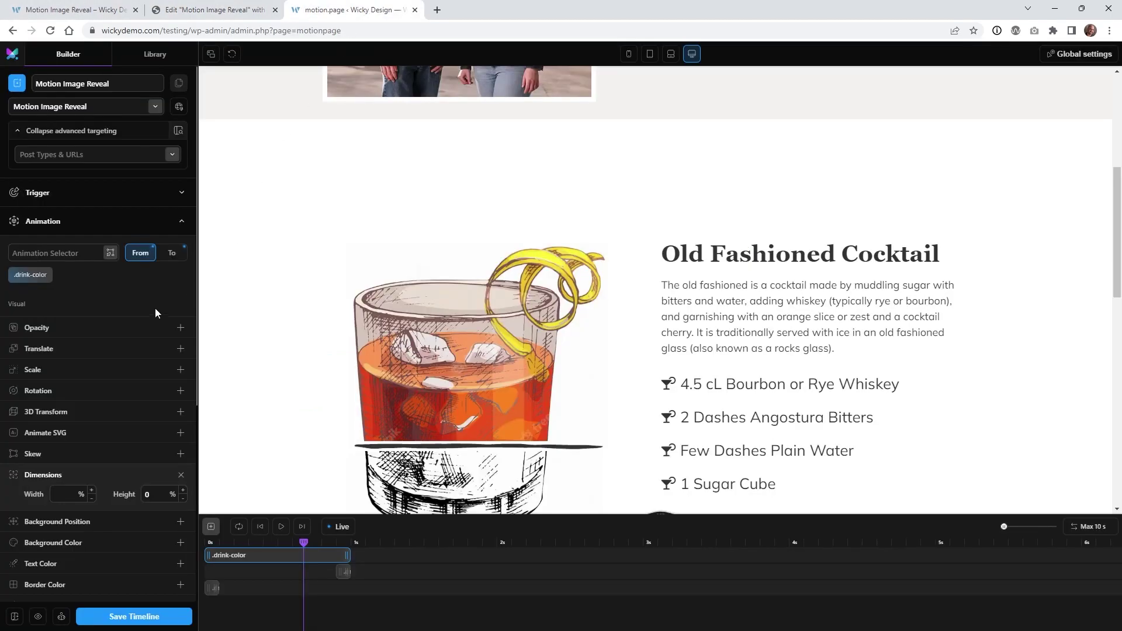
mouse_move(37, 280)
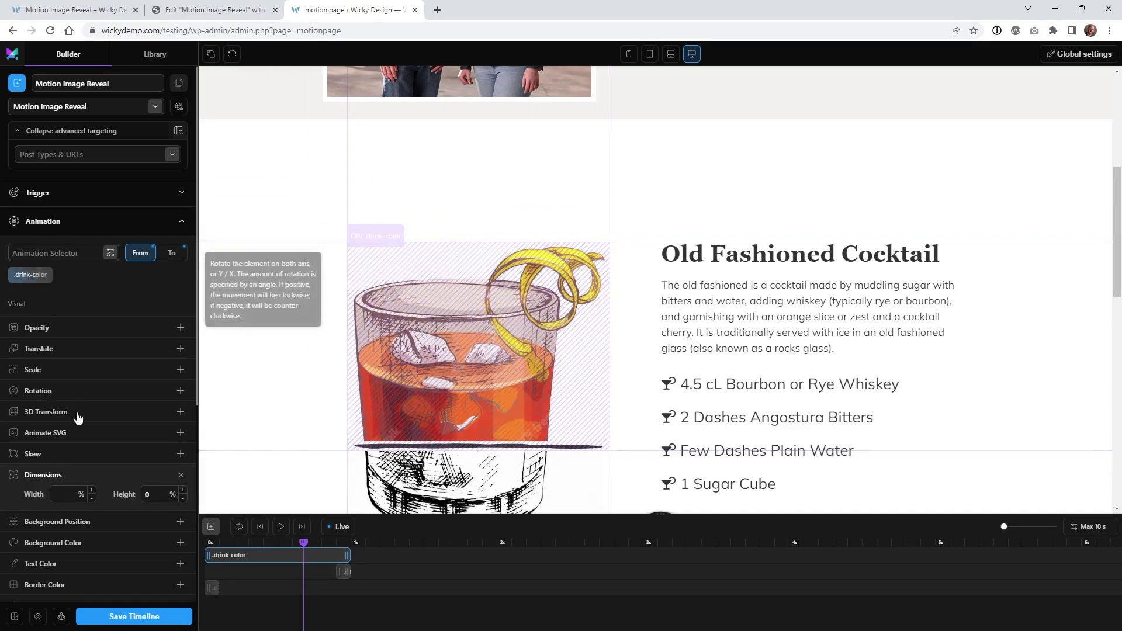
scroll(78, 418, "down", 1)
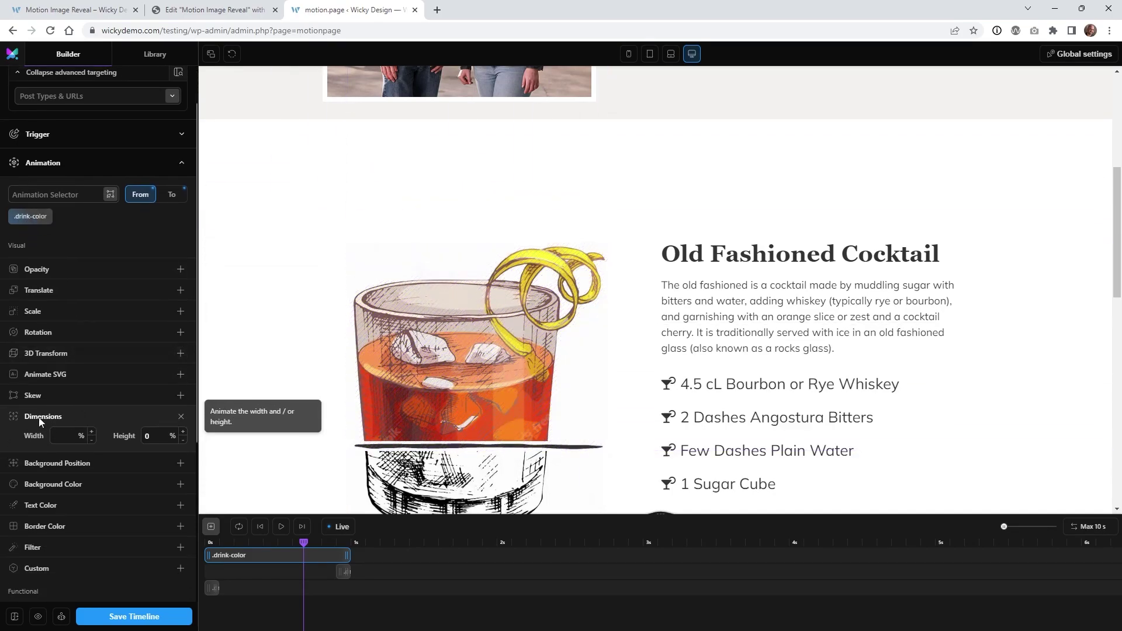
left_click(154, 436)
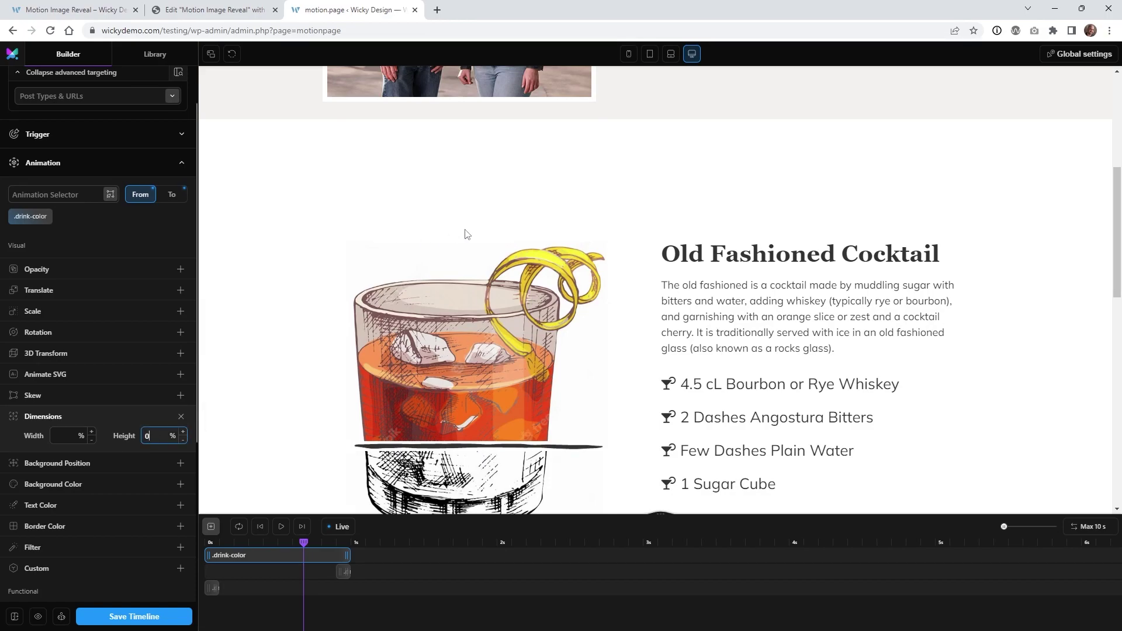
left_click(175, 197)
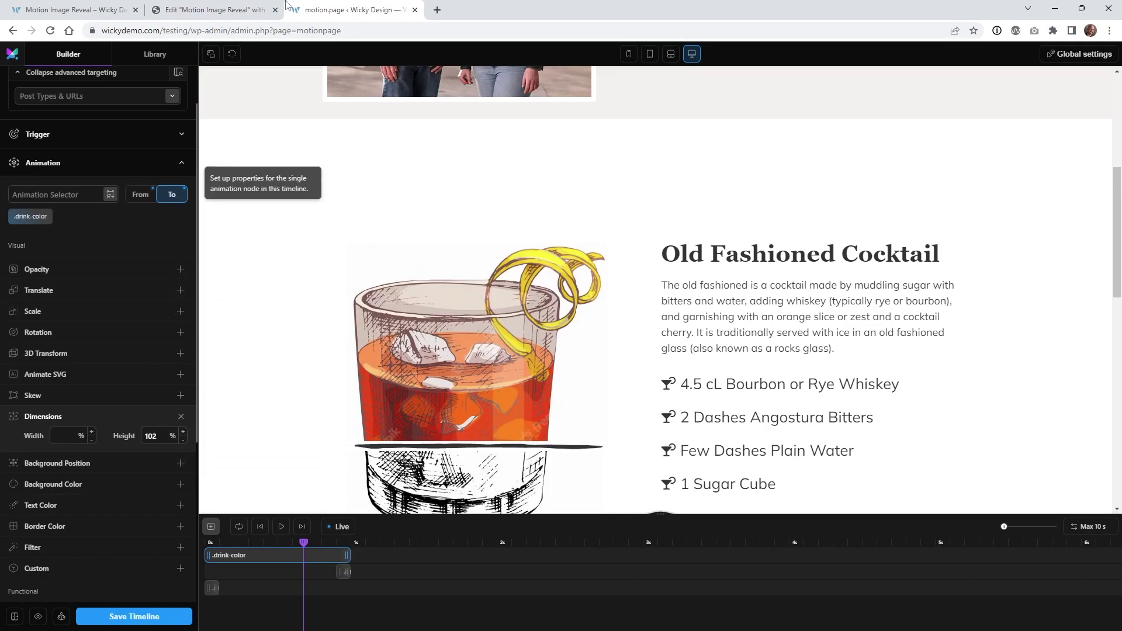
left_click(248, 7)
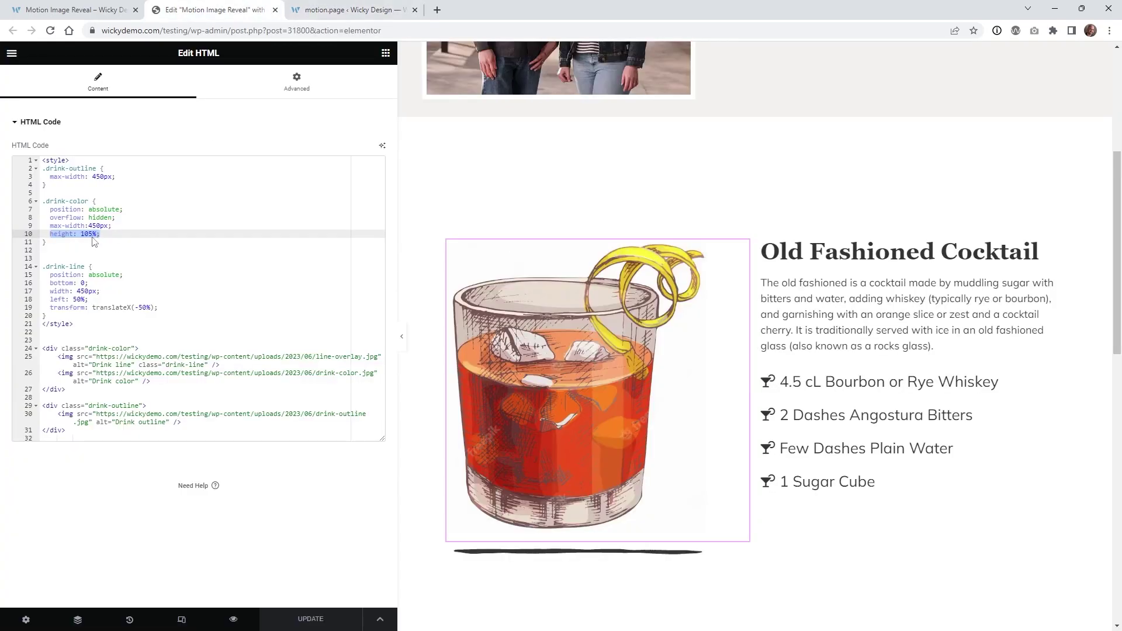
left_click(350, 10)
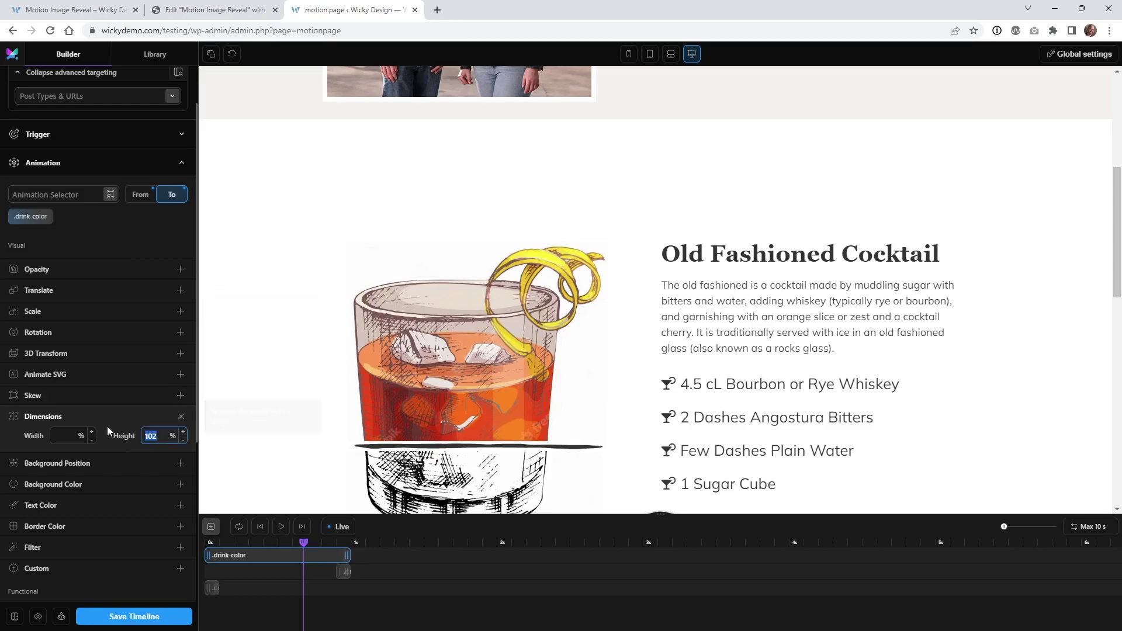
type("105")
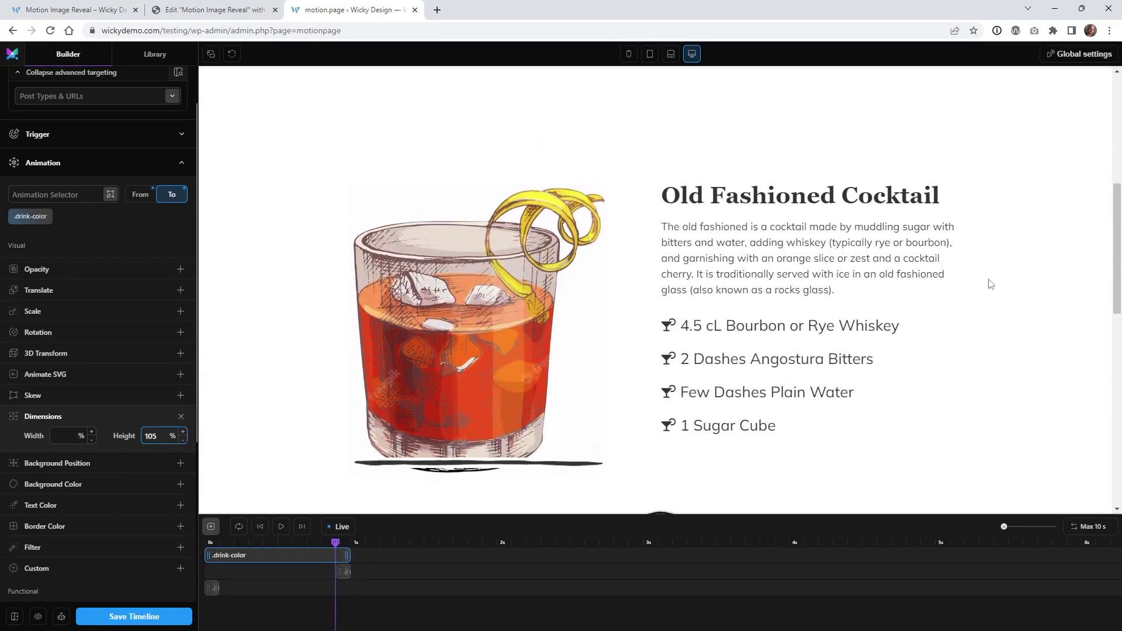
left_click_drag(1117, 250, 1117, 250)
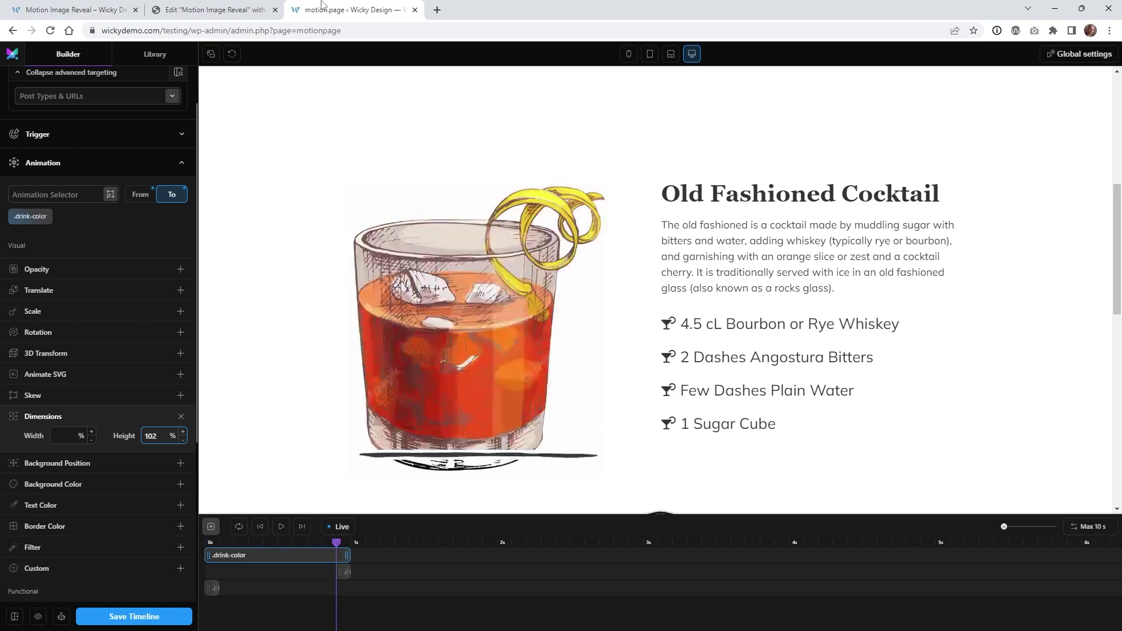
Change the drink-color CSS height on line 10 to 102% and update the Elementor page
left_click(211, 7)
key("Right")
key("Left")
key("Left")
key("BackSpace")
type("2")
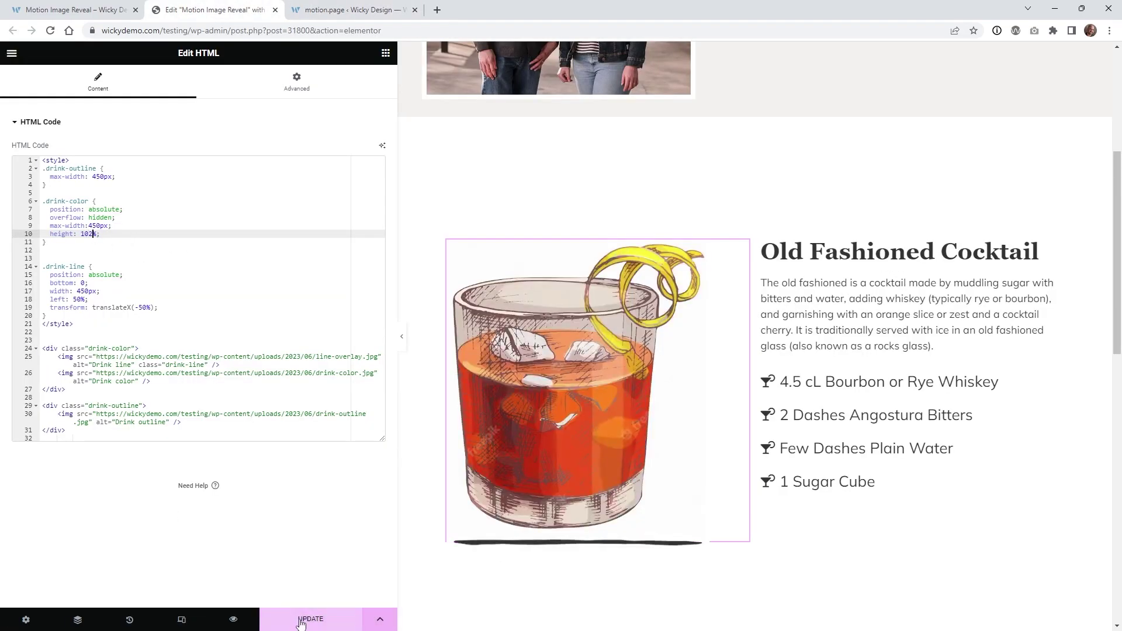
left_click(300, 622)
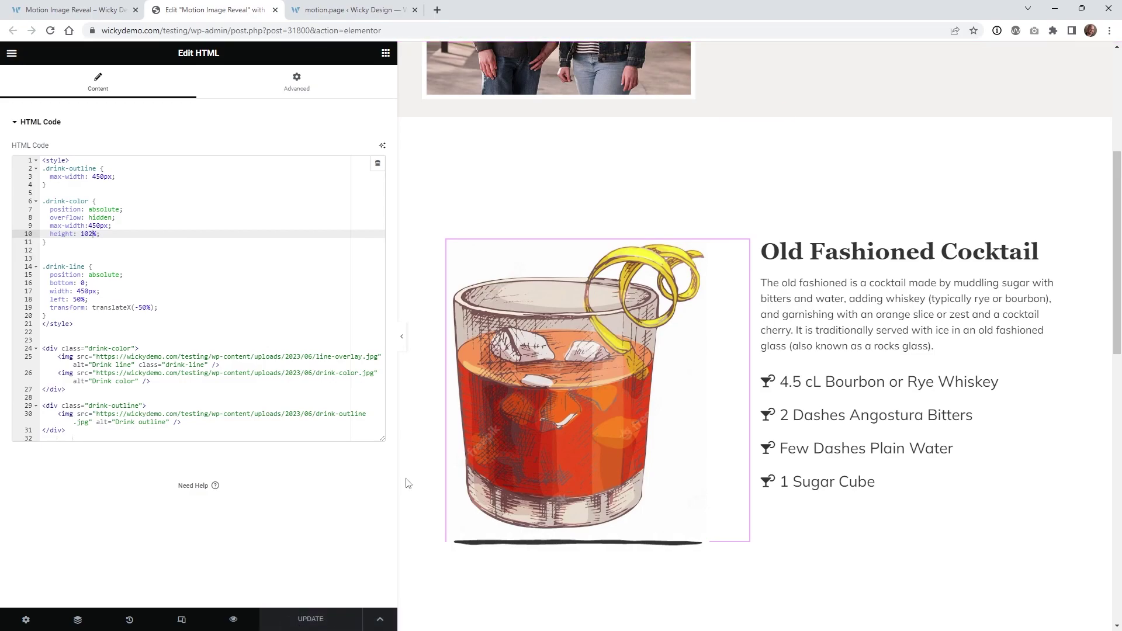
Save the Motion.page timeline and refresh its preview to show the new CSS
left_click(350, 9)
left_click(158, 616)
left_click(231, 54)
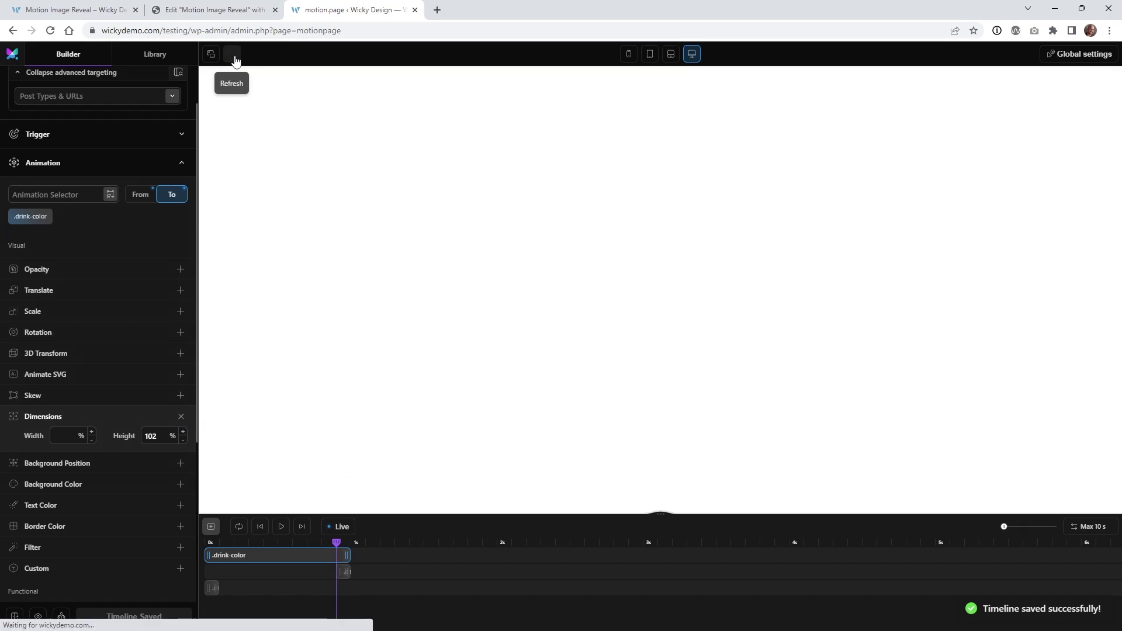
left_click_drag(1116, 227, 1115, 236)
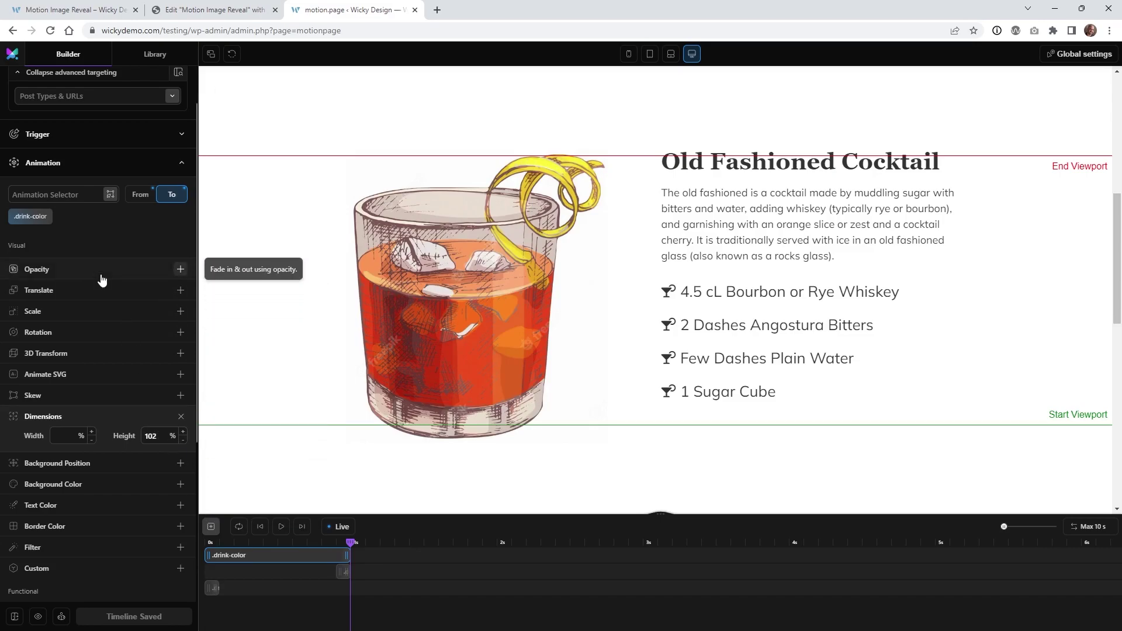
left_click(140, 198)
scroll(120, 357, "down", 2)
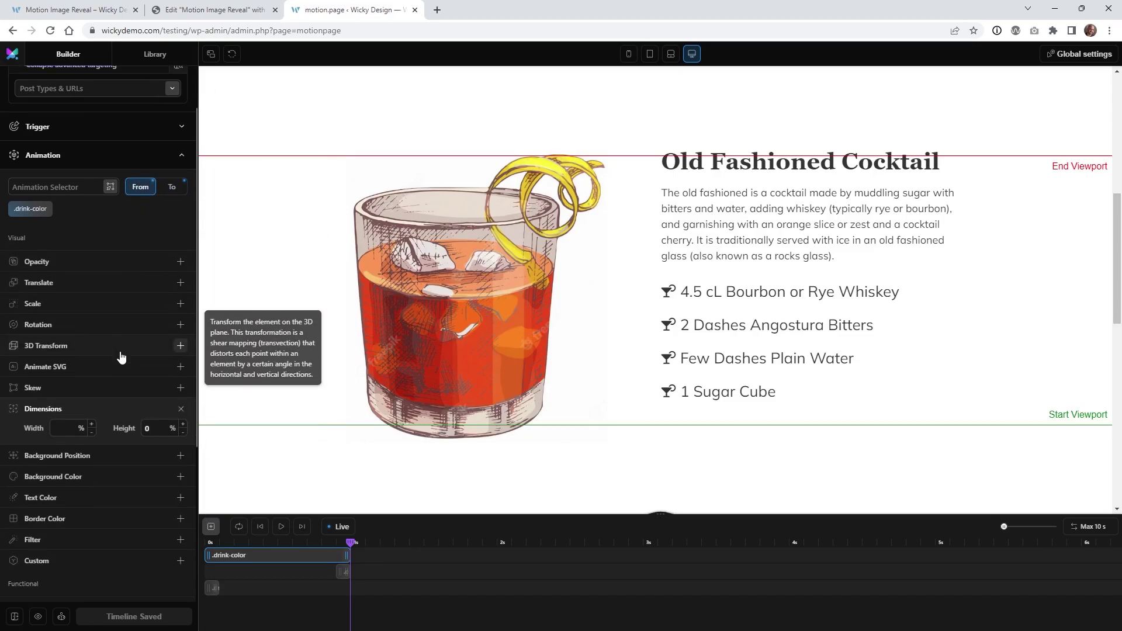
scroll(120, 357, "down", 1)
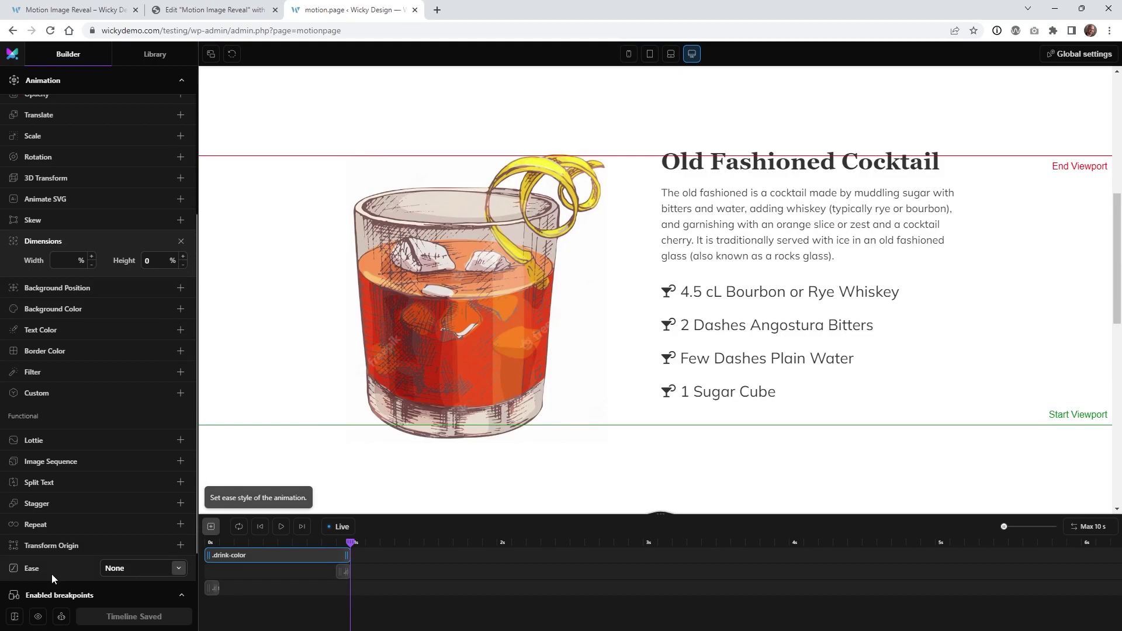
scroll(132, 525, "up", 4)
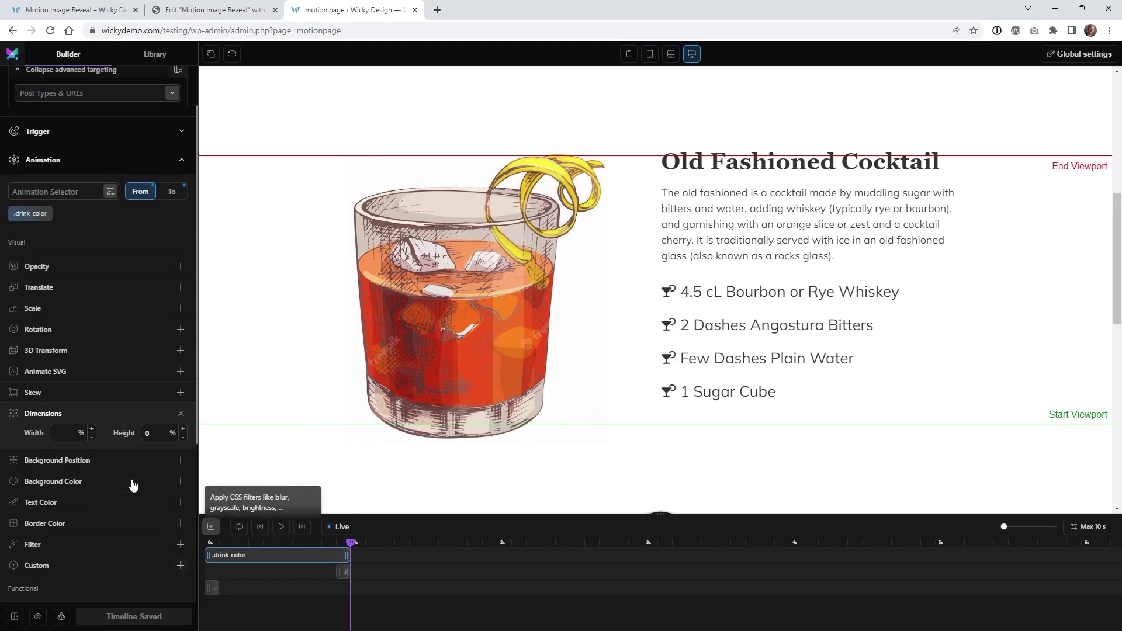
left_click(171, 193)
scroll(128, 450, "down", 5)
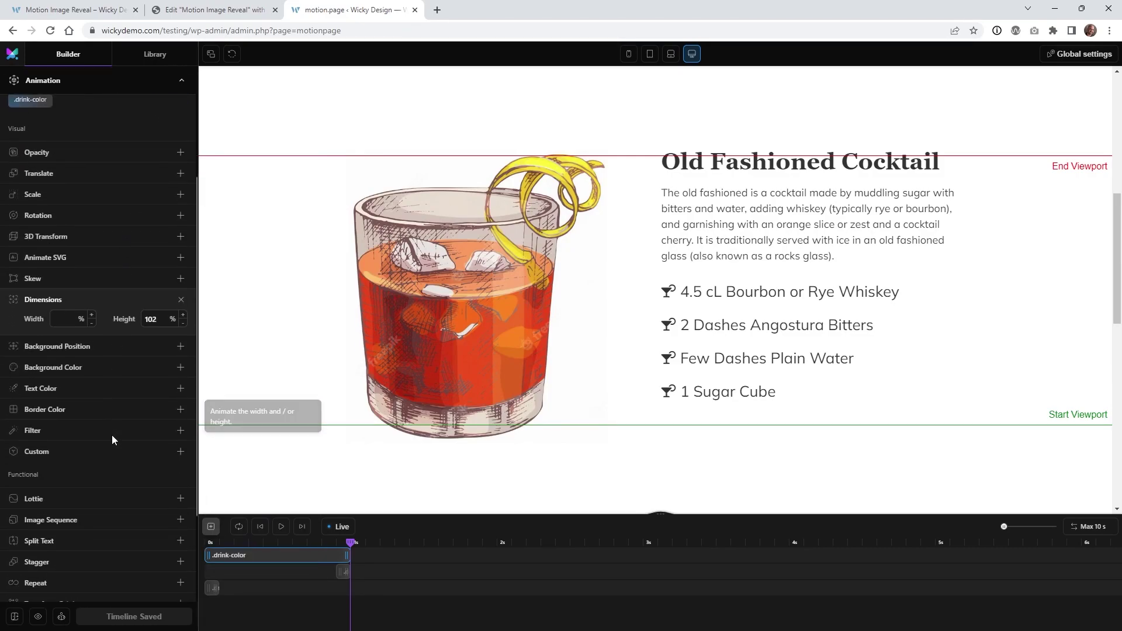
scroll(131, 507, "up", 4)
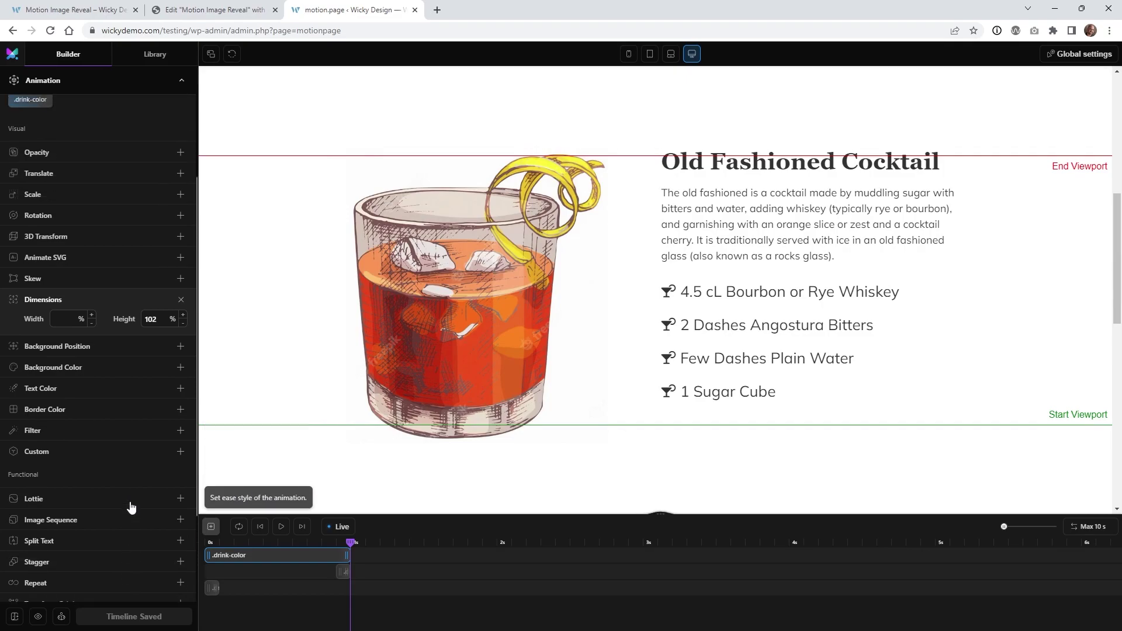
scroll(131, 507, "up", 3)
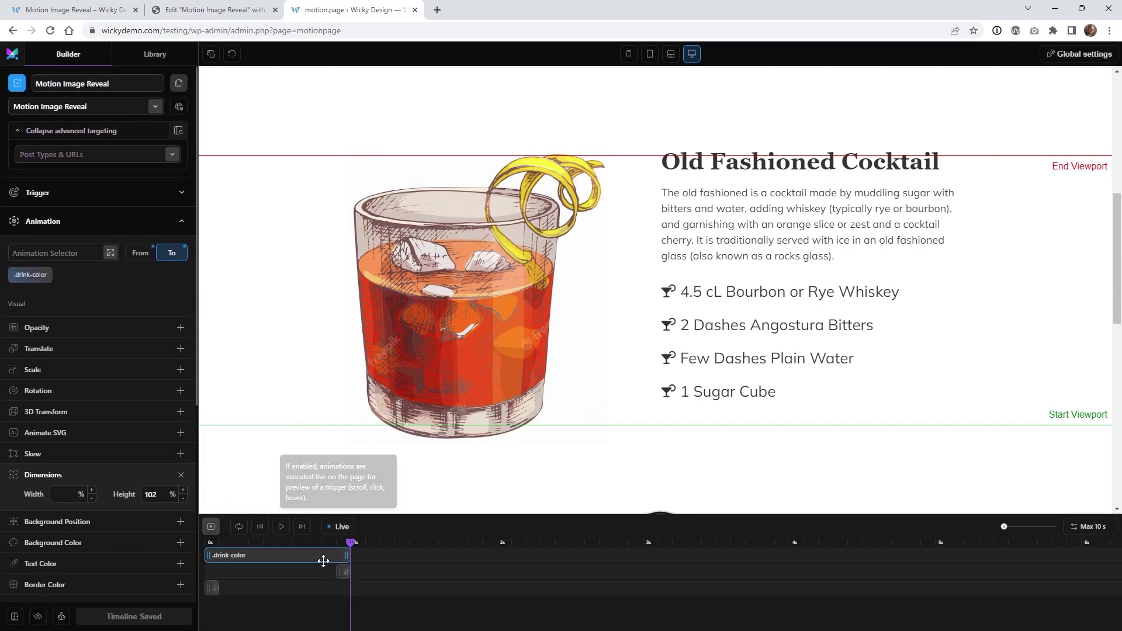
Review the .drink-line Dimensions animation, checking the From width of 50% and the To width of 100%
left_click(212, 587)
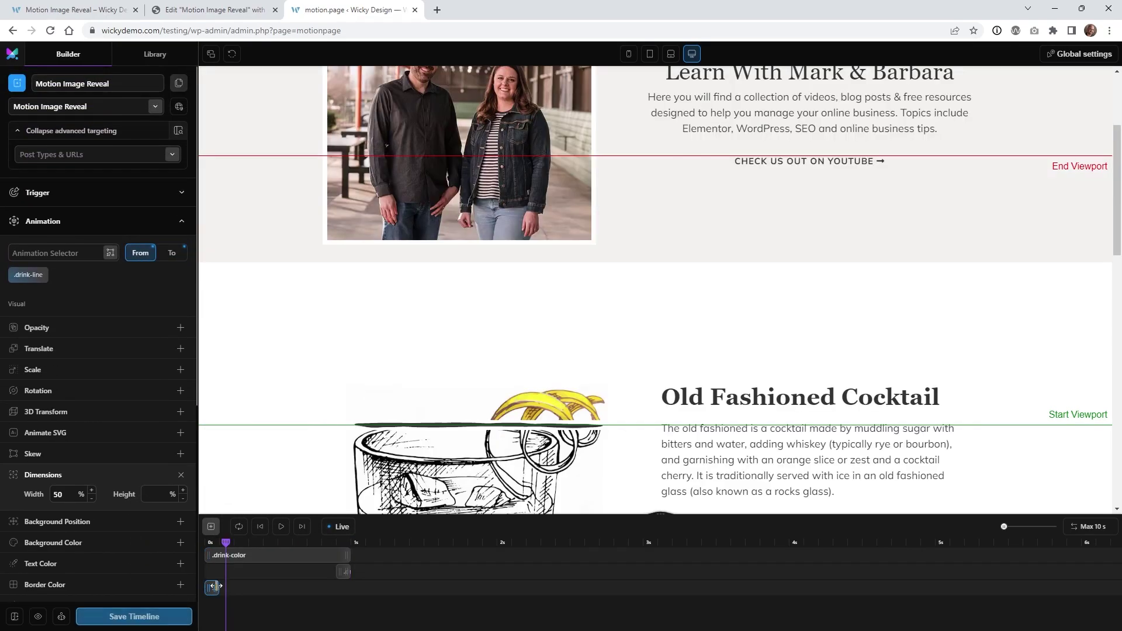
left_click(343, 572)
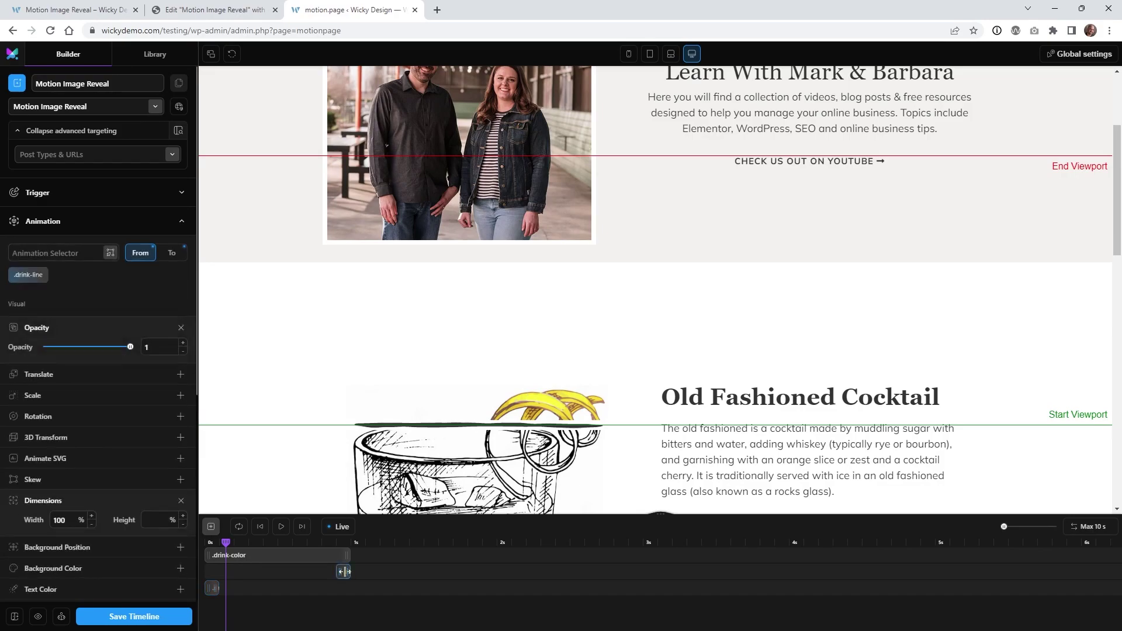
left_click(212, 587)
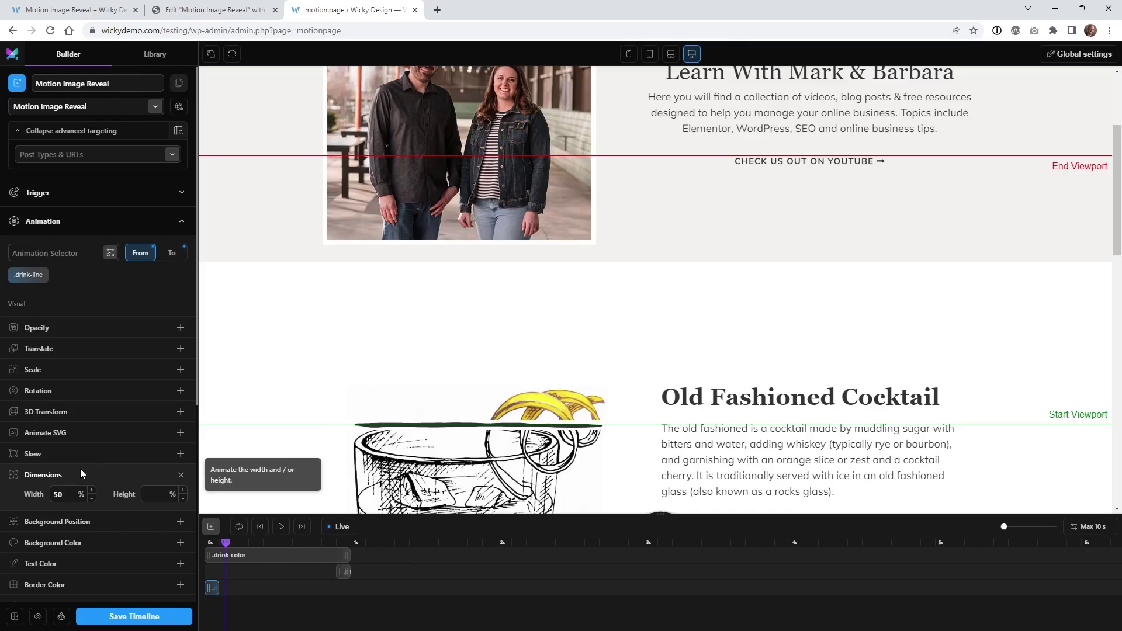
scroll(80, 468, "down", 1)
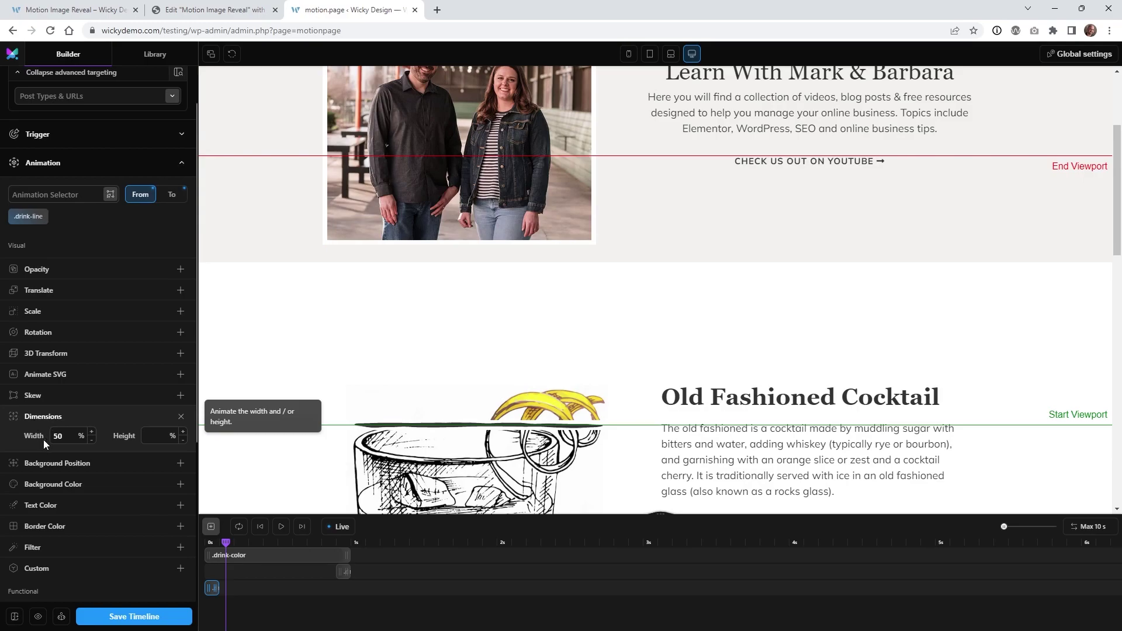
left_click(171, 194)
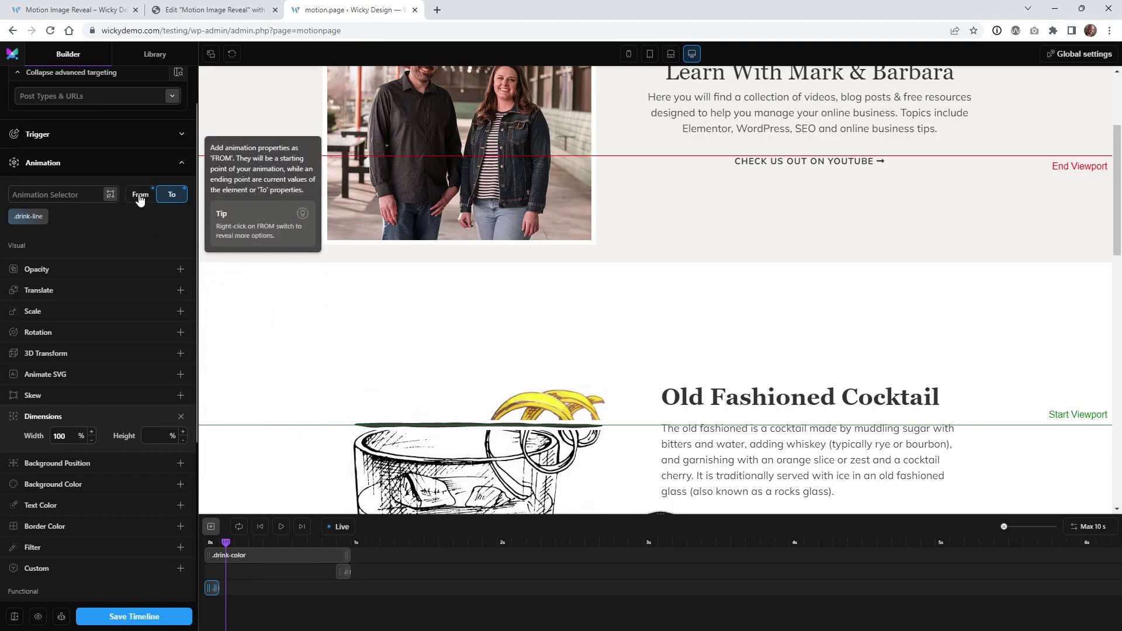
Scroll through the Old Fashioned section on the live page to watch the line and colour reveal
left_click(89, 7)
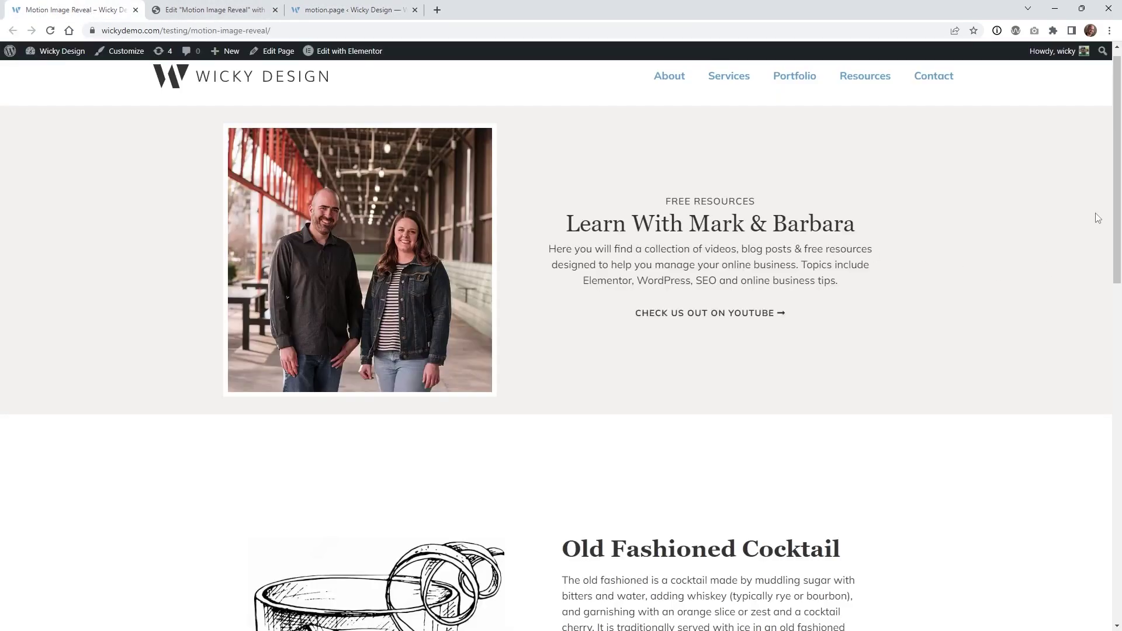
scroll(1116, 220, "down", 1)
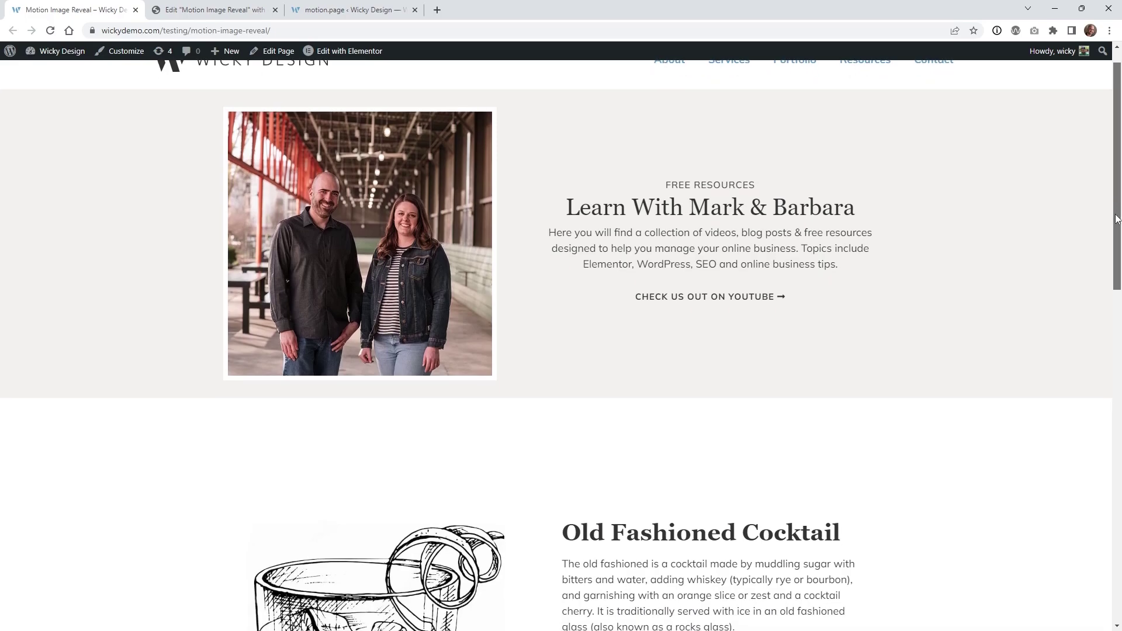
scroll(1117, 220, "down", 1)
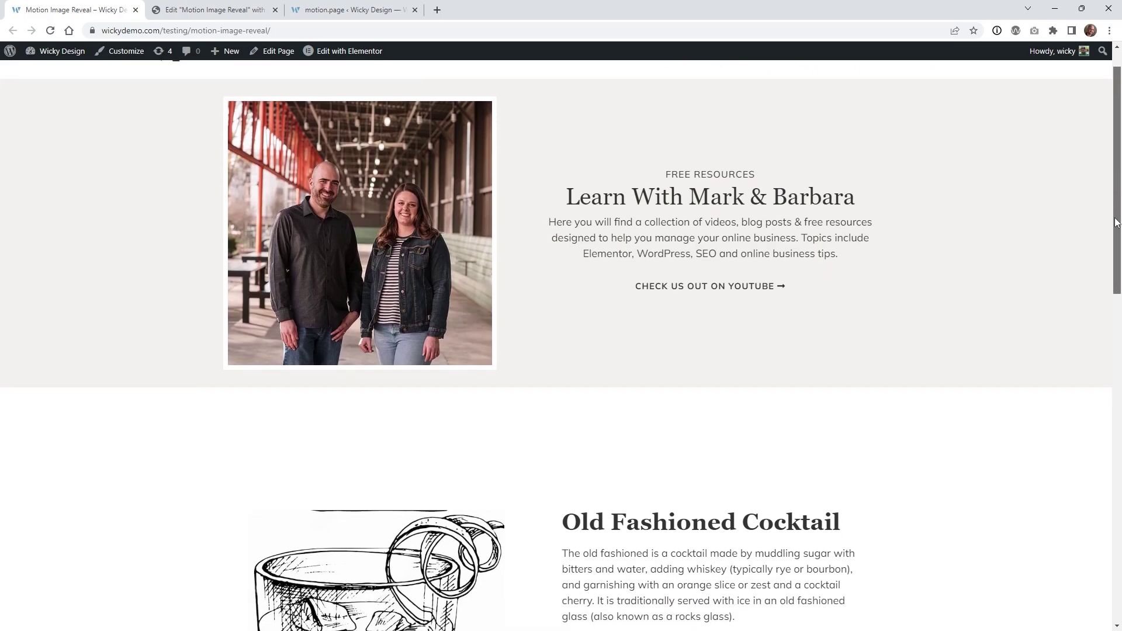
left_click_drag(1116, 222, 1116, 229)
scroll(914, 394, "down", 1)
scroll(913, 393, "up", 2)
left_click_drag(1114, 260, 1117, 286)
Change the .drink-line starting width from 50% to 80%
left_click(210, 10)
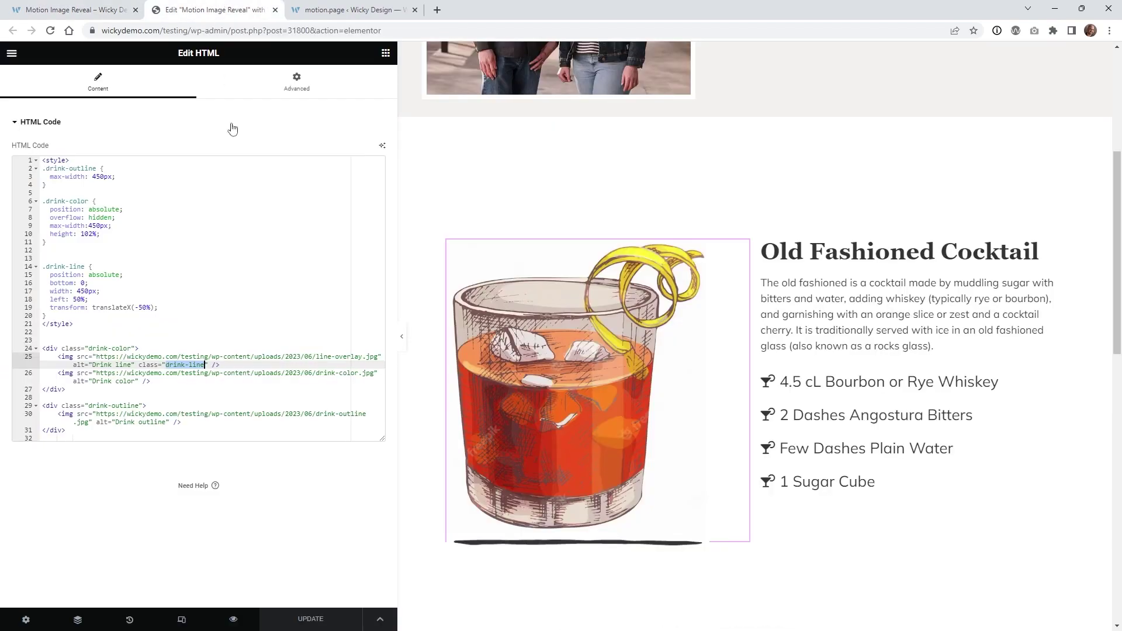
left_click(308, 16)
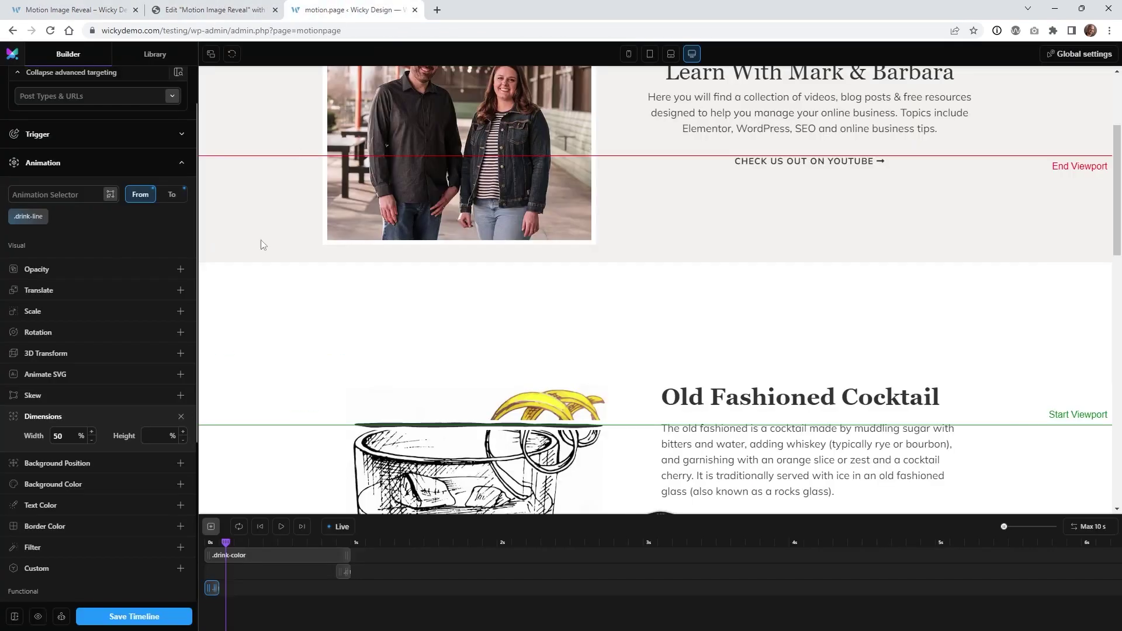
double_click(50, 436)
type("80")
left_click(171, 199)
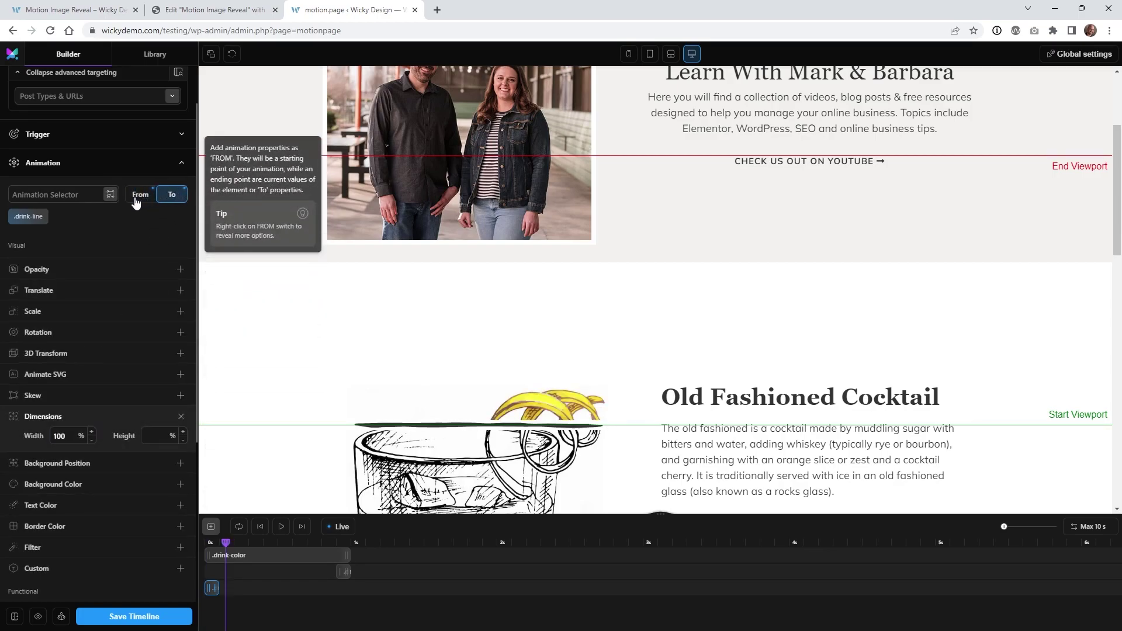
left_click(135, 199)
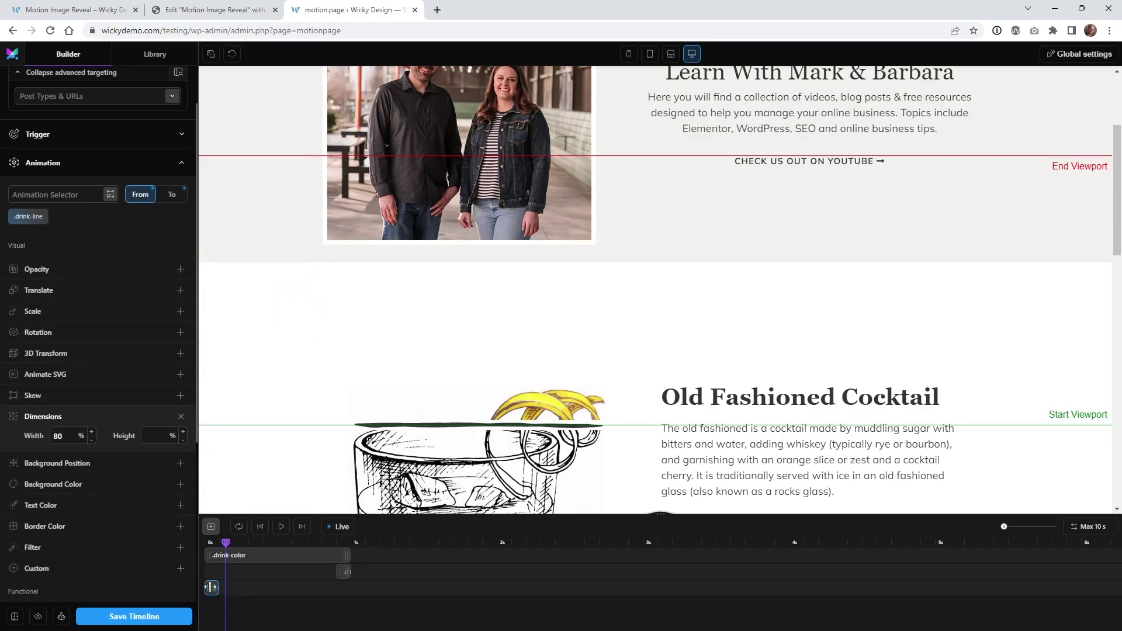
Lengthen the .drink-line clip on the timeline and save the timeline
left_click_drag(214, 590, 233, 589)
mouse_move(1112, 209)
left_mouse_down()
mouse_move(1112, 226)
mouse_move(1108, 193)
mouse_move(1109, 218)
left_mouse_up()
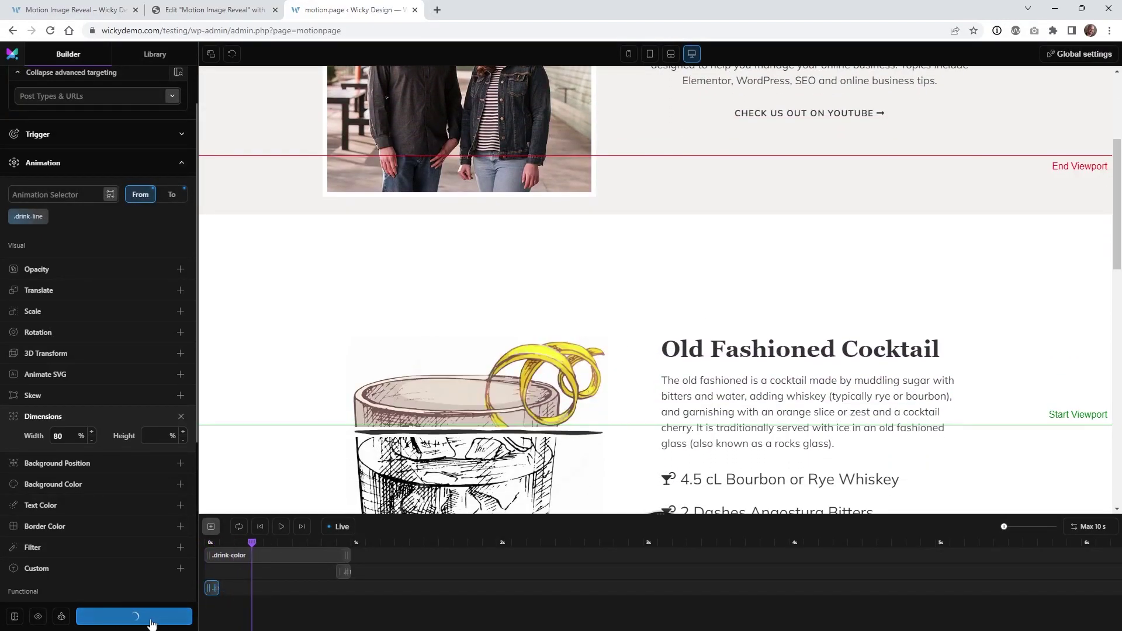
left_click(70, 10)
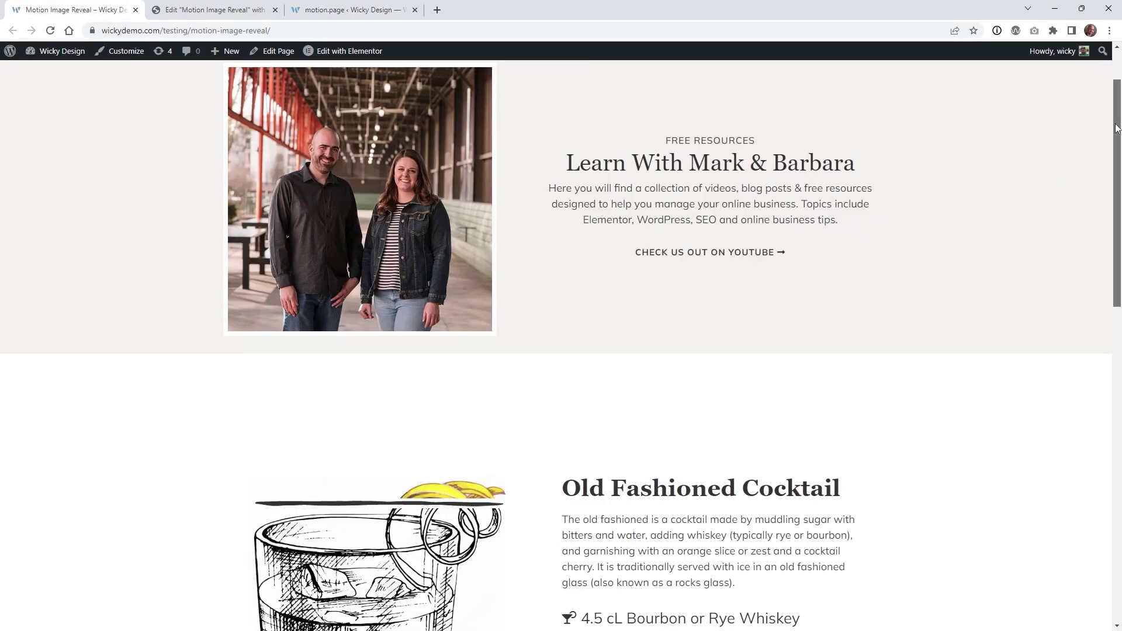
Scroll the live page to check the coloured Old Fashioned reveal, then go back to the Motion.page builder
left_click_drag(1112, 128, 1094, 245)
left_click(229, 7)
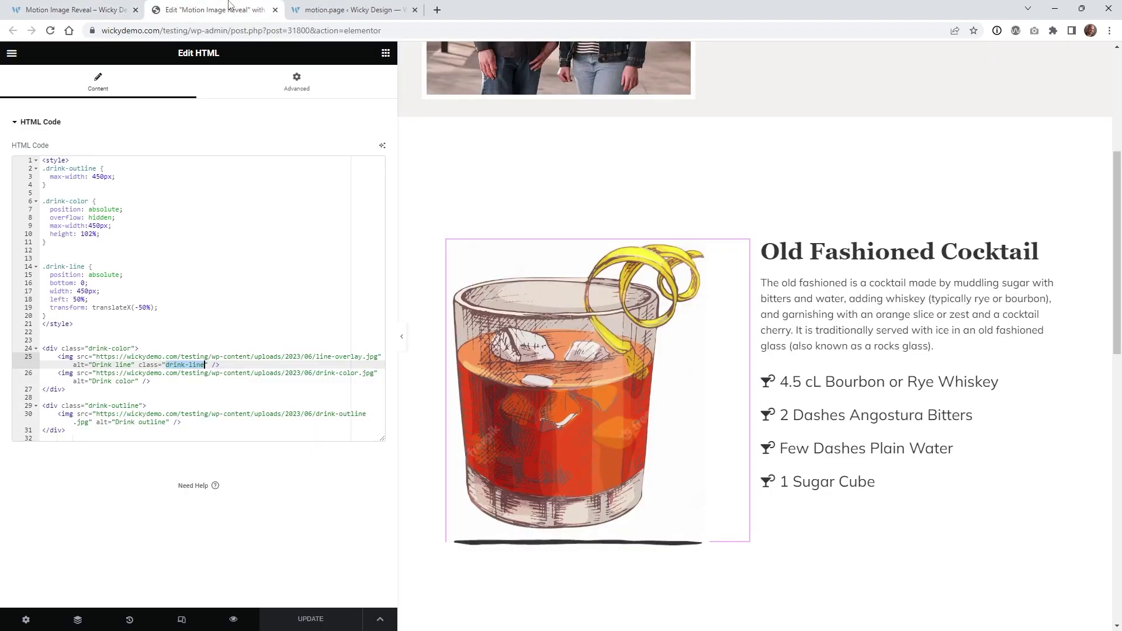
left_click(351, 8)
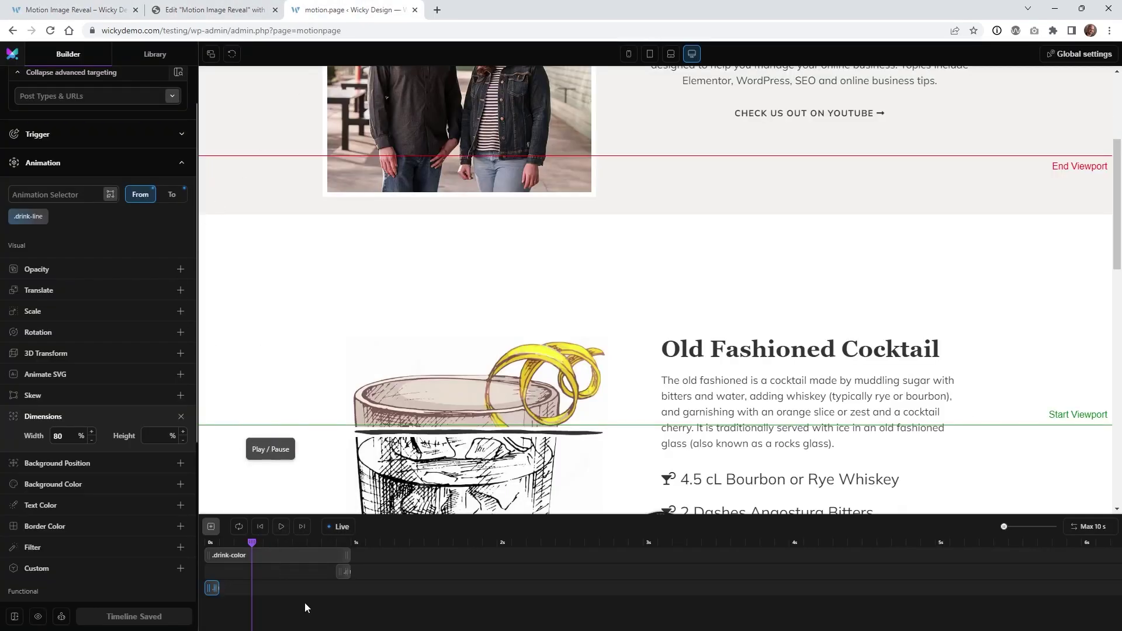
On the second .drink-line clip, fade opacity from 1 to 0 and shrink width from 100% to 10%
left_click(342, 571)
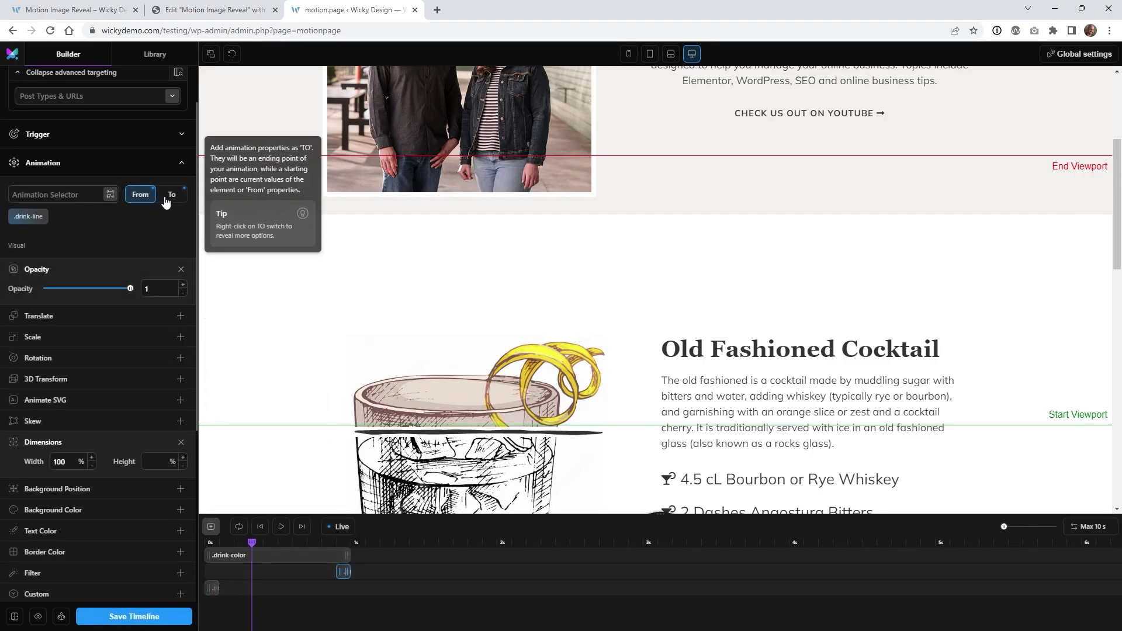
left_click(171, 194)
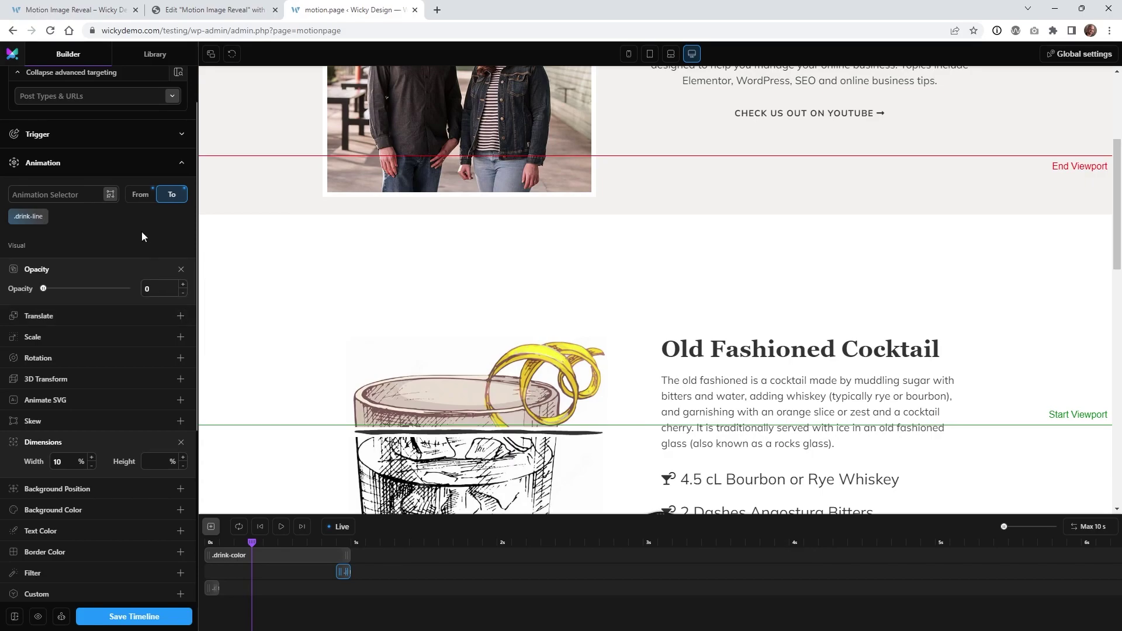
left_click(140, 194)
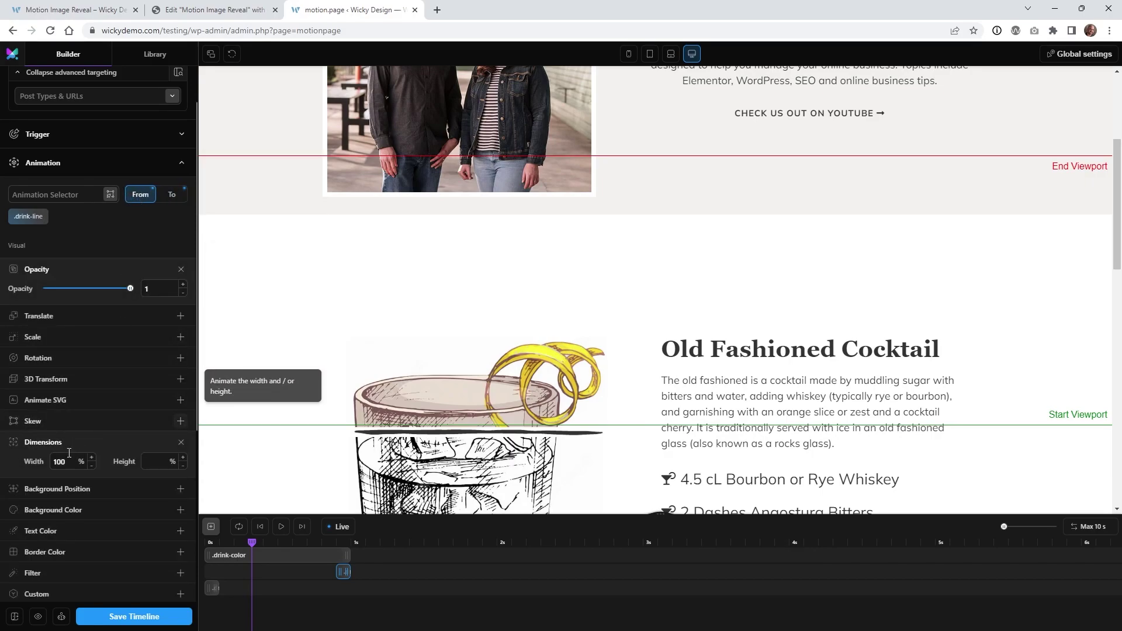
scroll(50, 457, "down", 1)
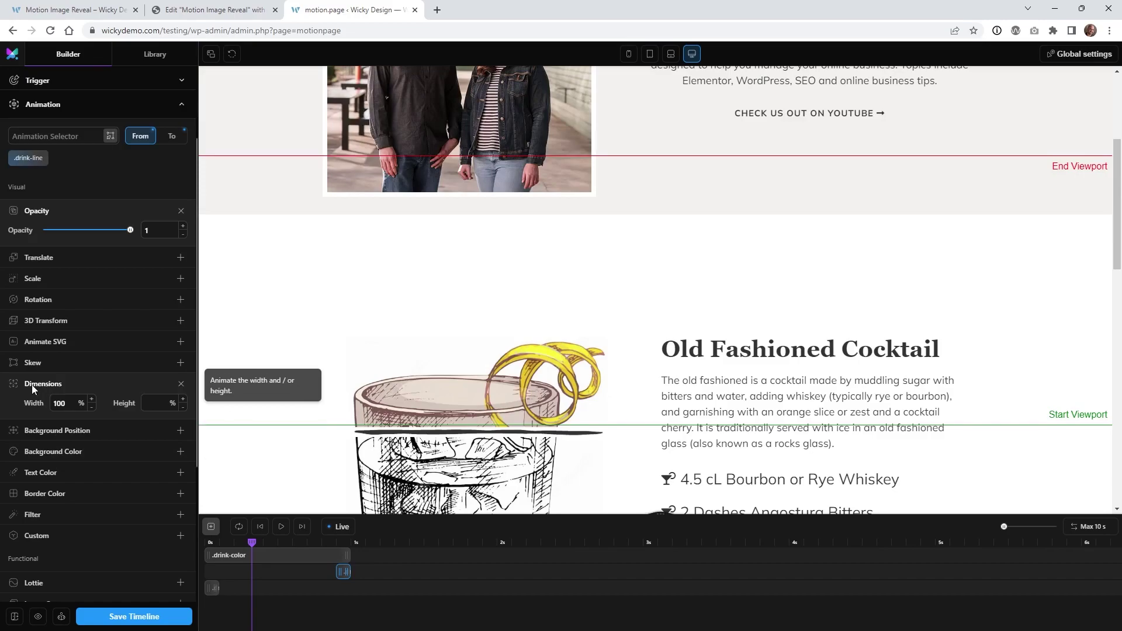
left_click(171, 135)
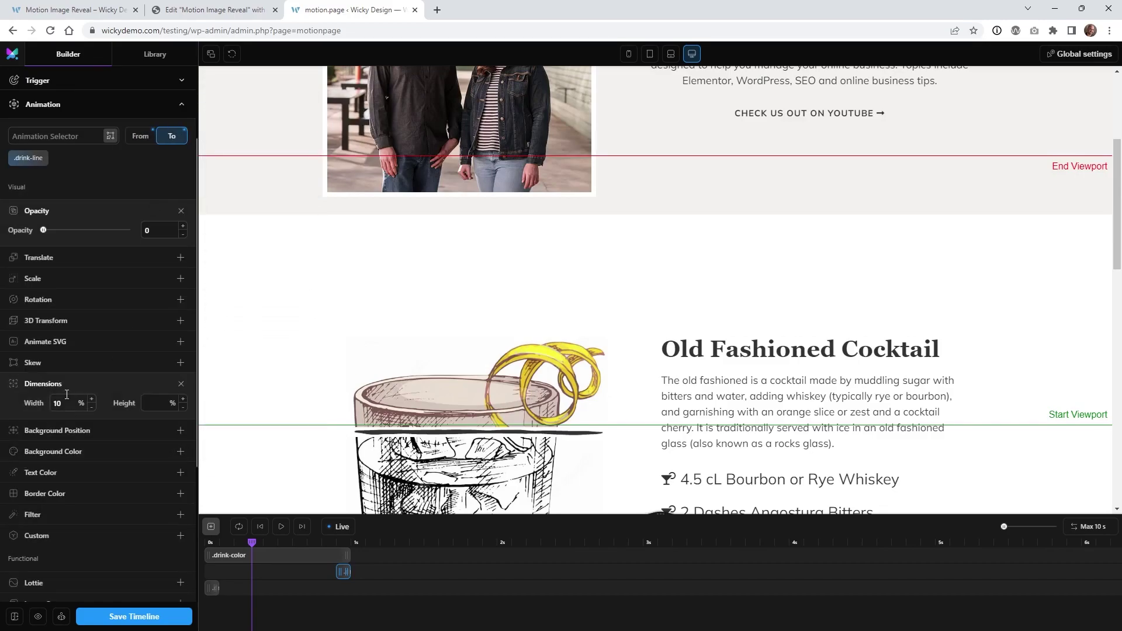
scroll(1103, 238, "down", 1)
scroll(1105, 243, "down", 3)
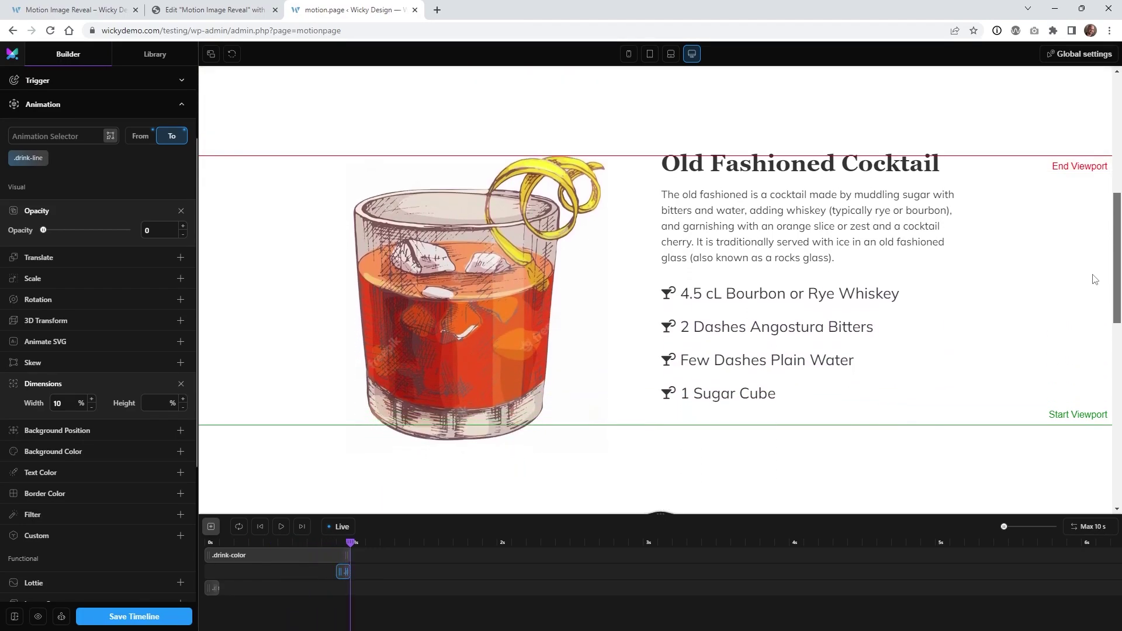
scroll(1096, 274, "up", 1)
key("ctrl+shift+Tab")
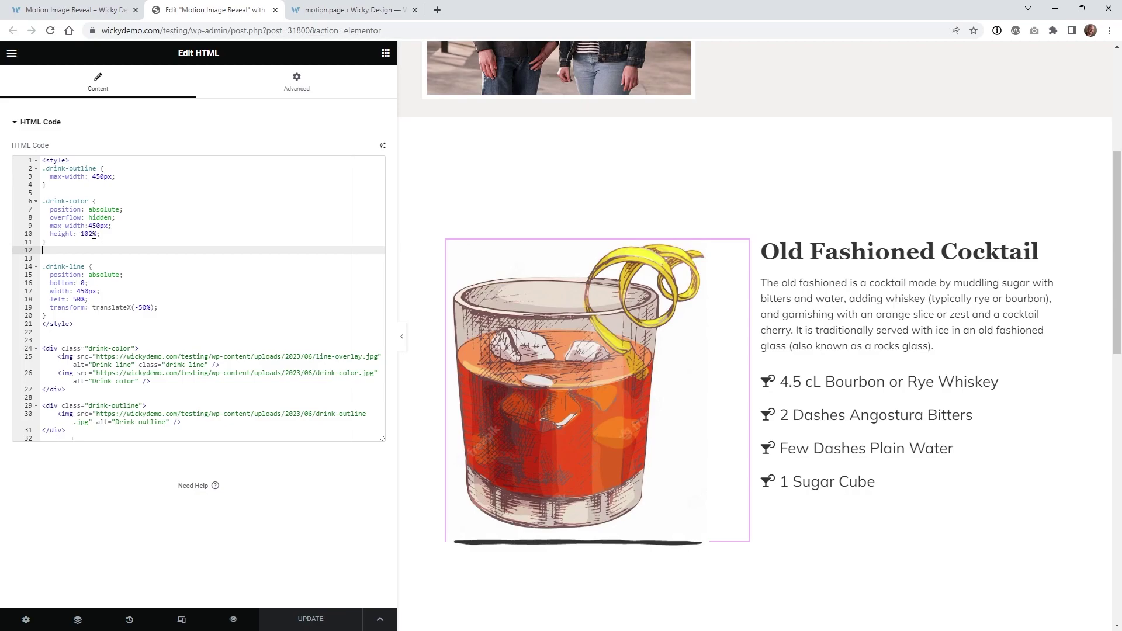
left_click(104, 236)
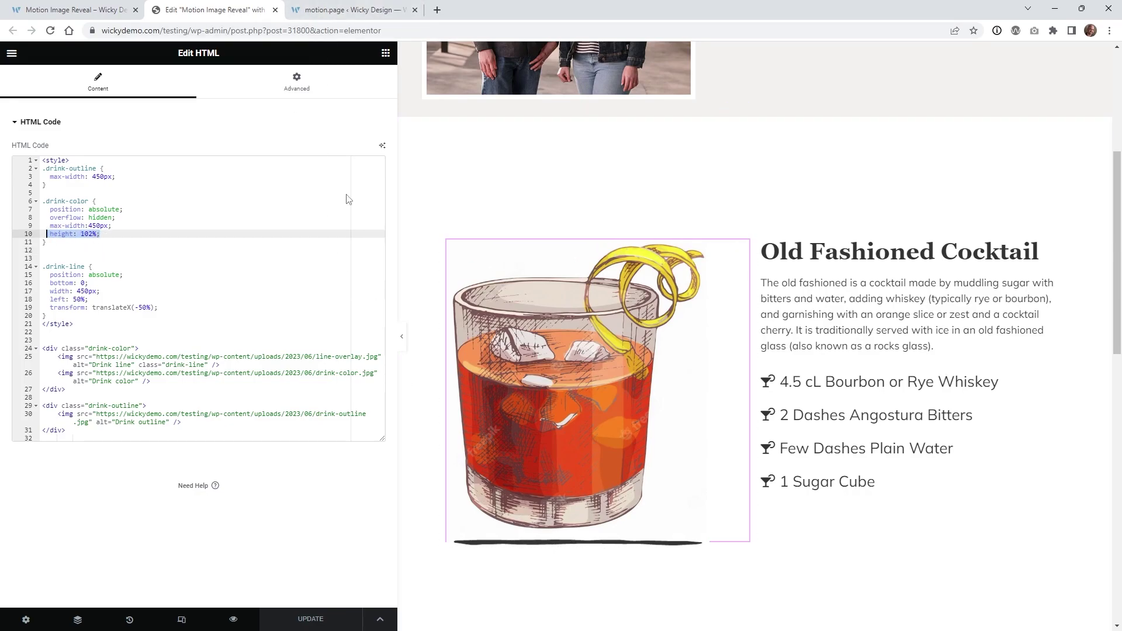
left_click(342, 6)
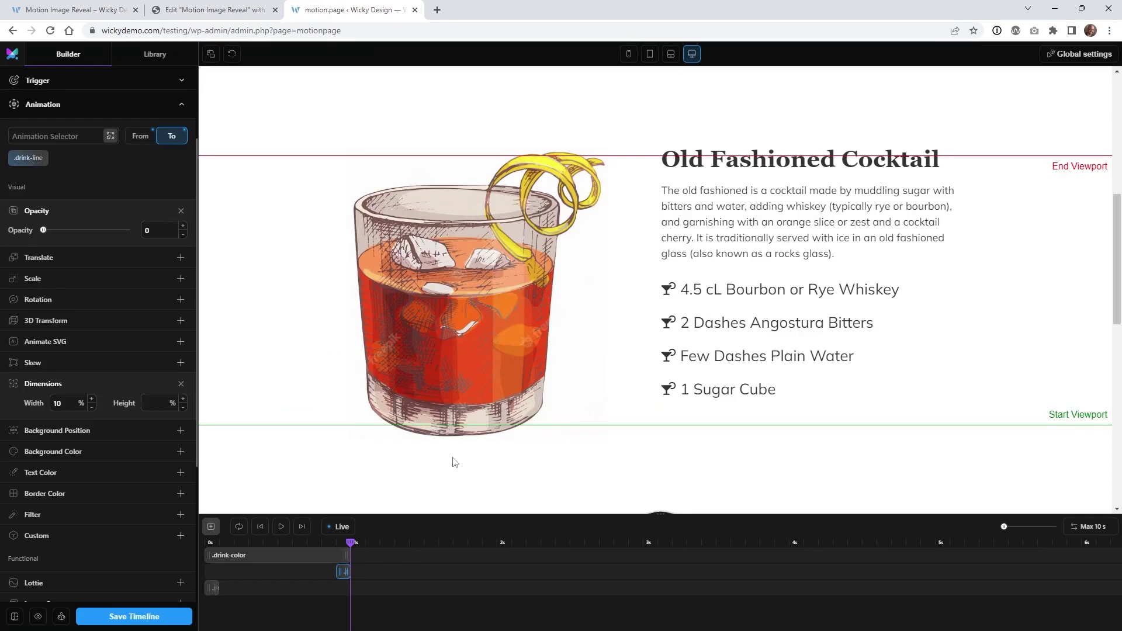
scroll(118, 426, "down", 3)
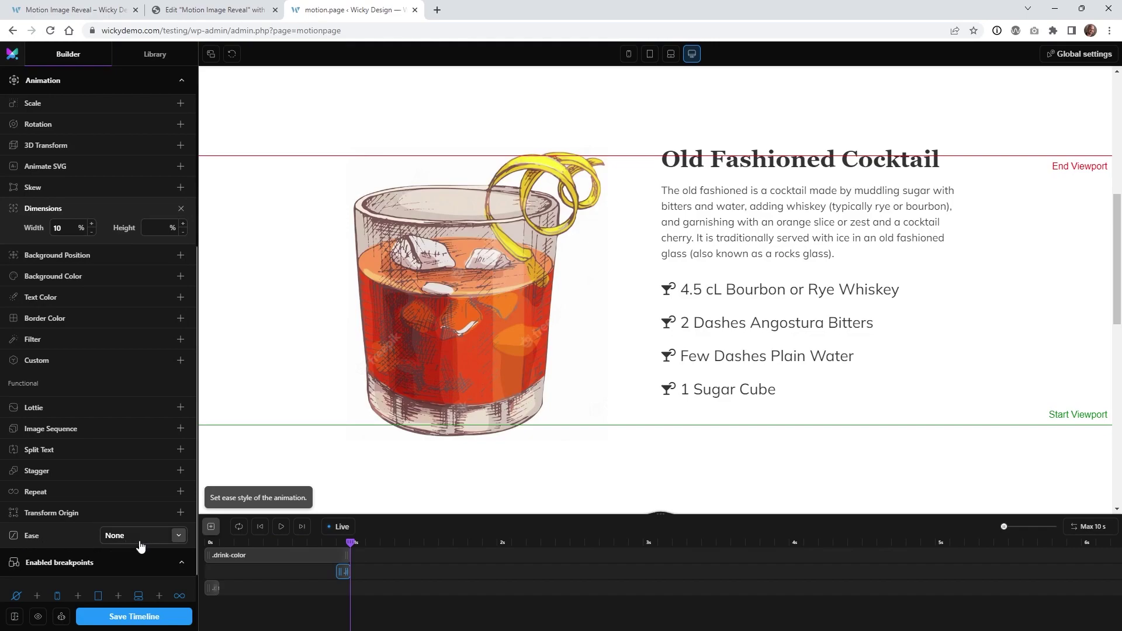
scroll(355, 403, "up", 3)
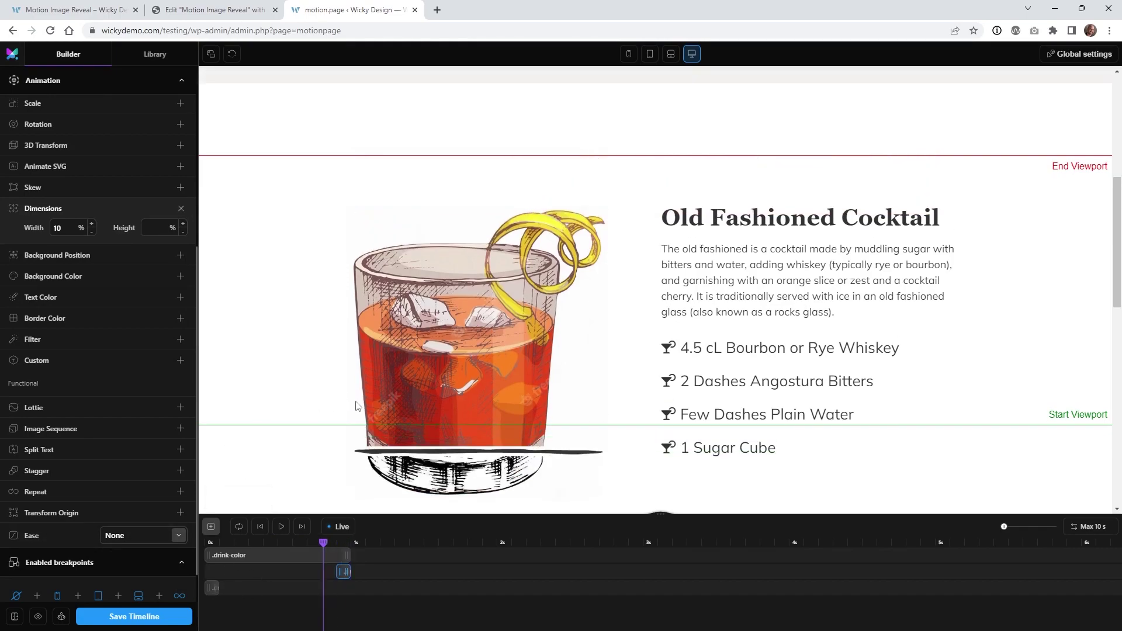
scroll(355, 401, "up", 1)
scroll(355, 401, "down", 1)
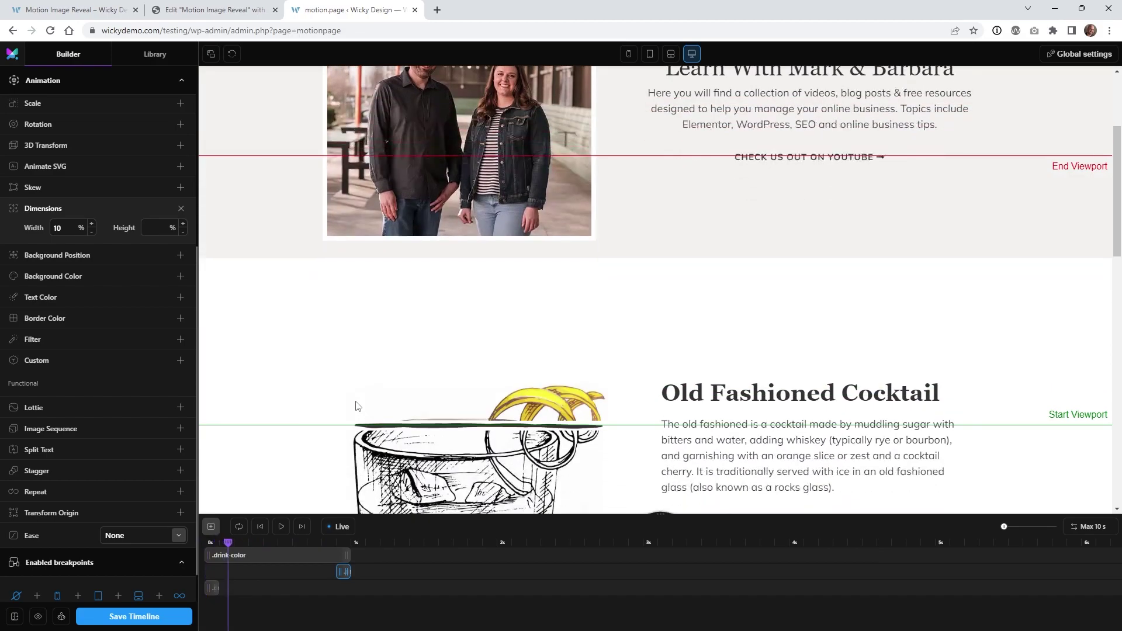
scroll(355, 401, "down", 2)
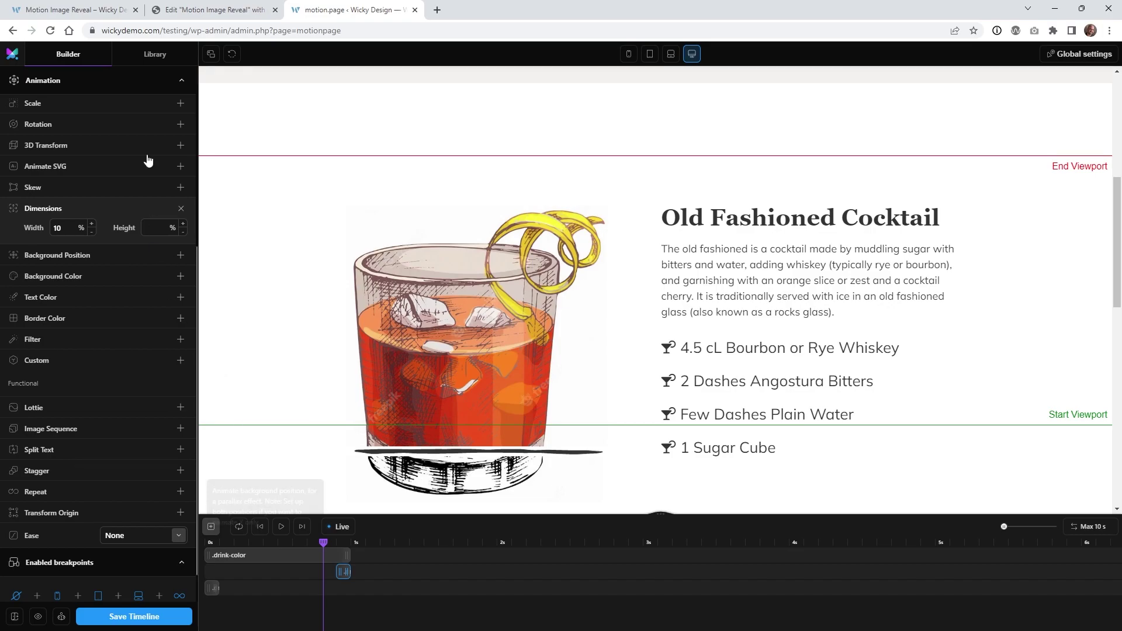
Switch to the Edit Motion Image Reveal tab to show the HTML widget code
left_click(222, 7)
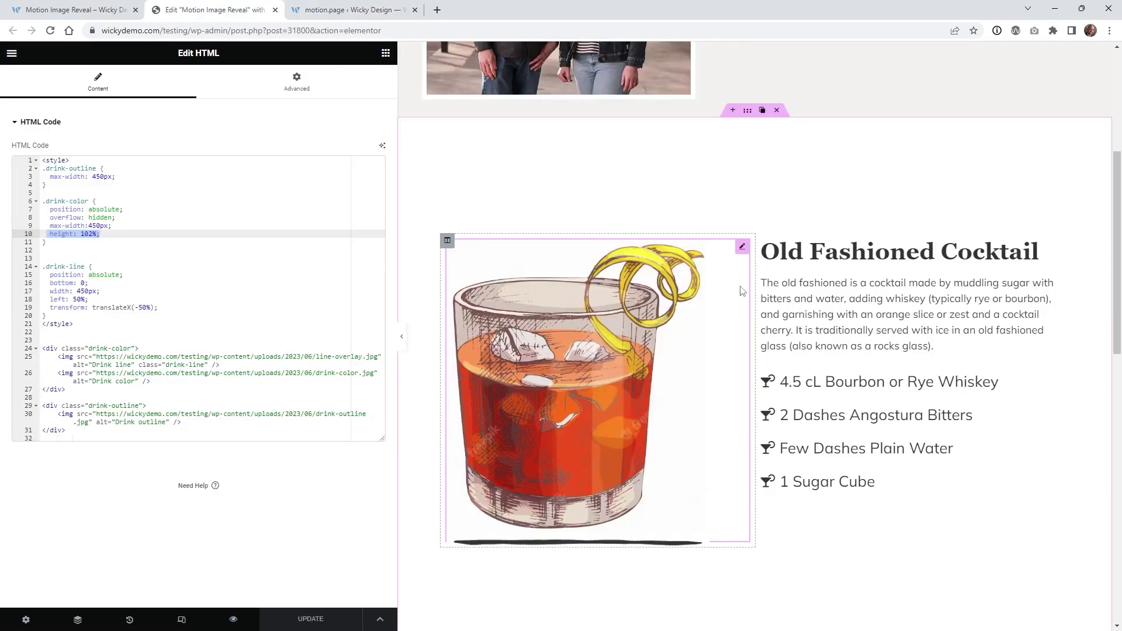